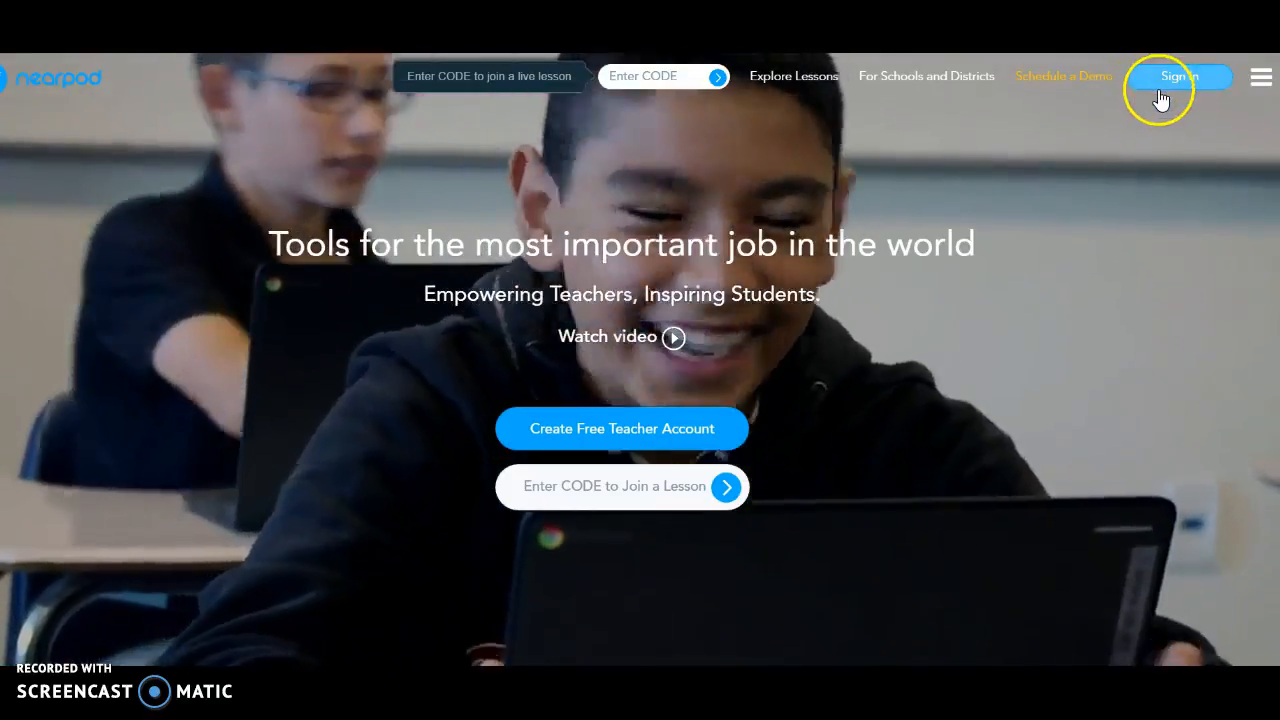
# Sign in to Nearpod through Google by entering the school account e-mail.
pyautogui.click(1160, 100)
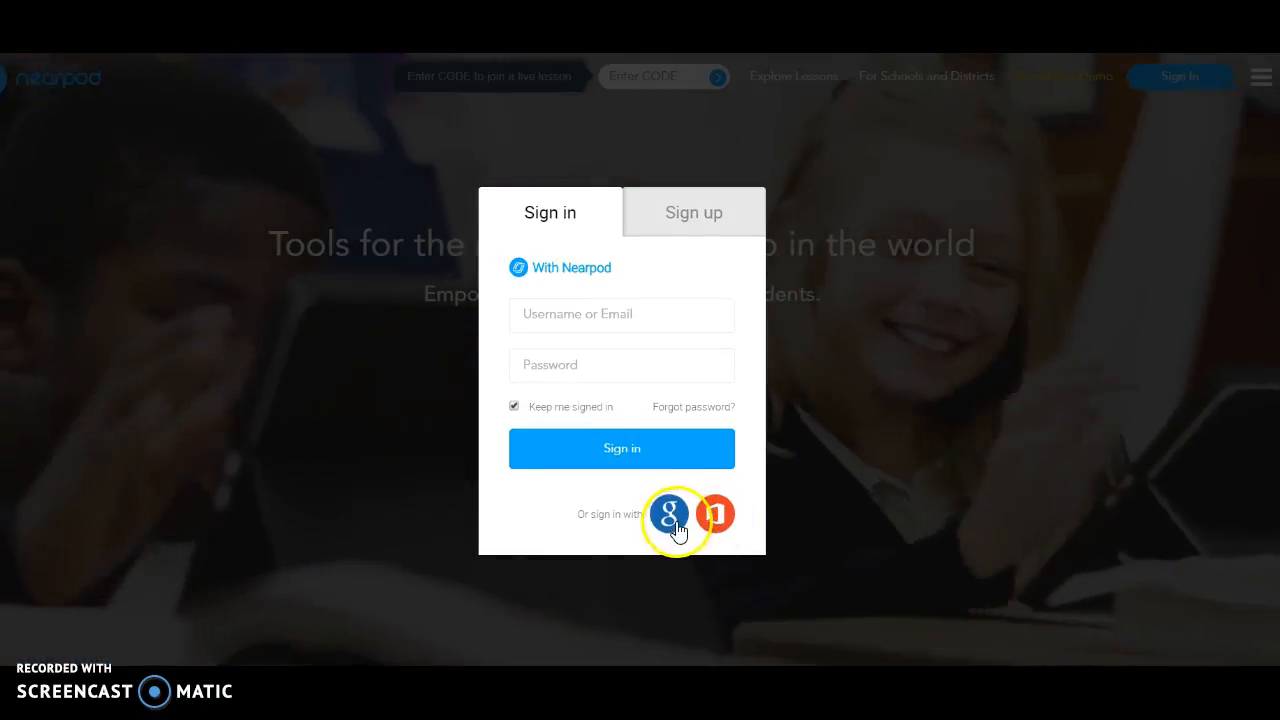
pyautogui.click(669, 515)
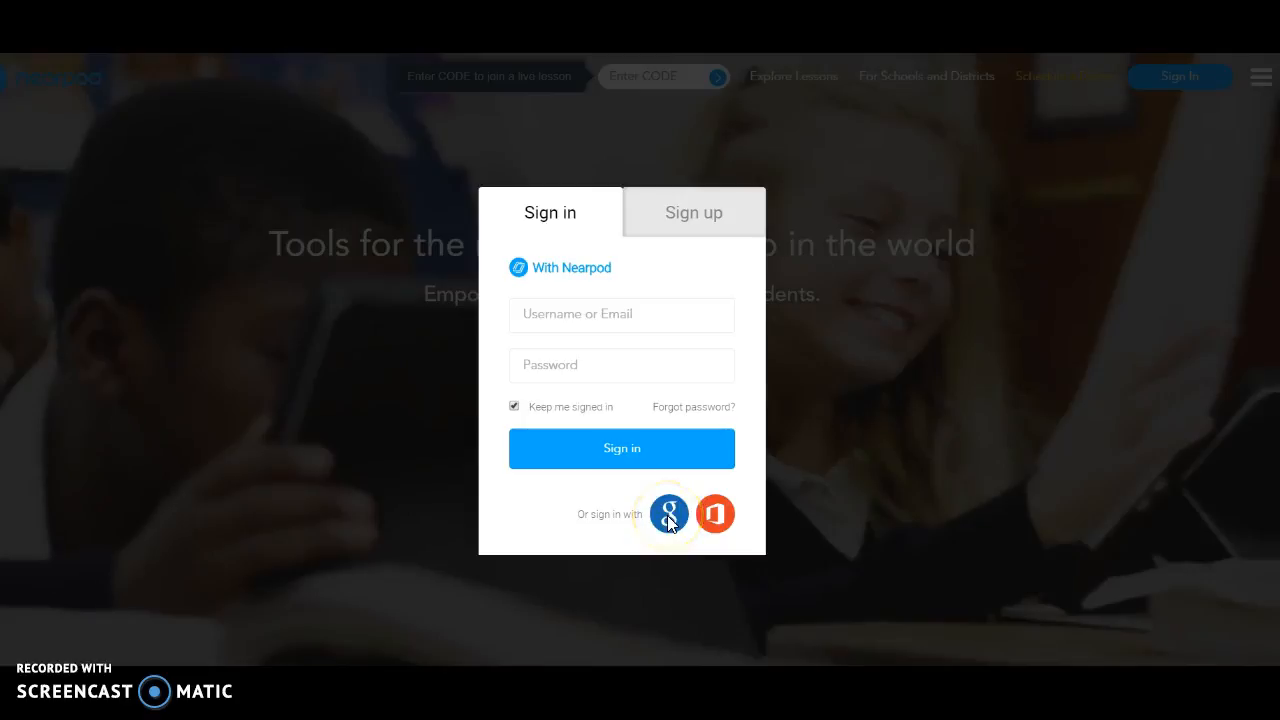
pyautogui.click(618, 384)
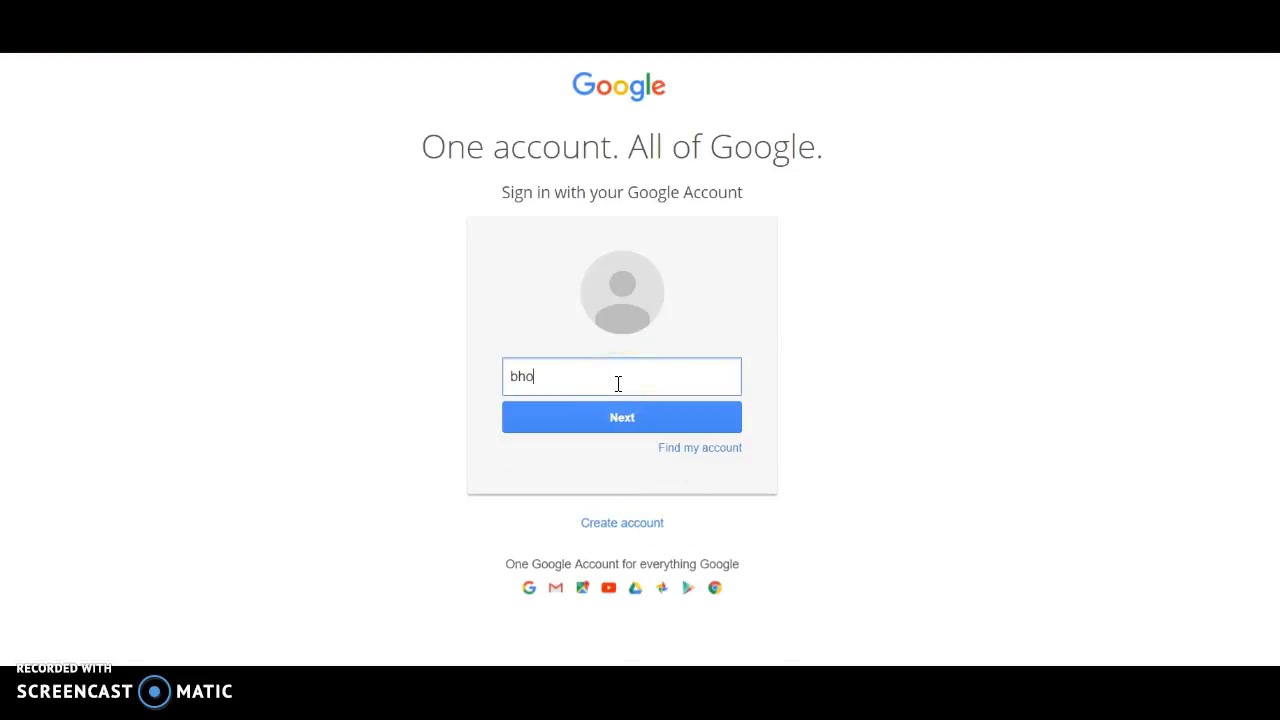
pyautogui.press('Return')
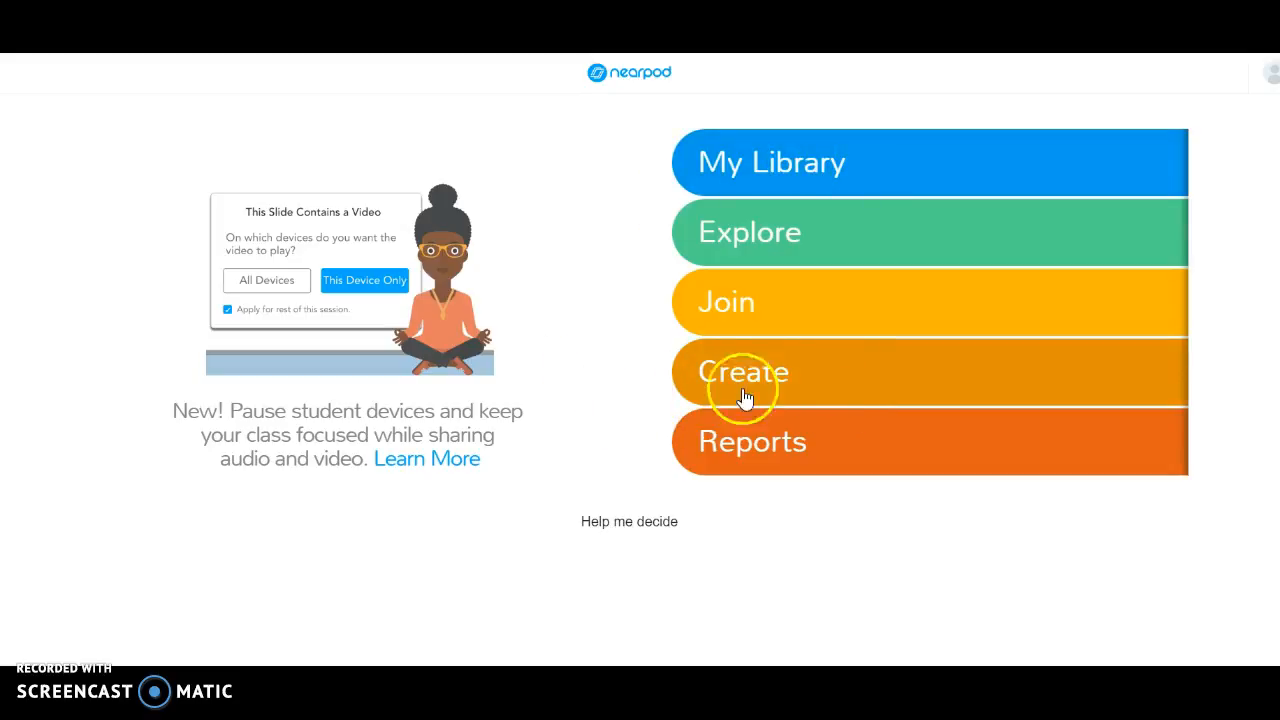
# Create a new lesson from the 'How To Create A Google Slides' presentation on Google Drive.
pyautogui.click(790, 394)
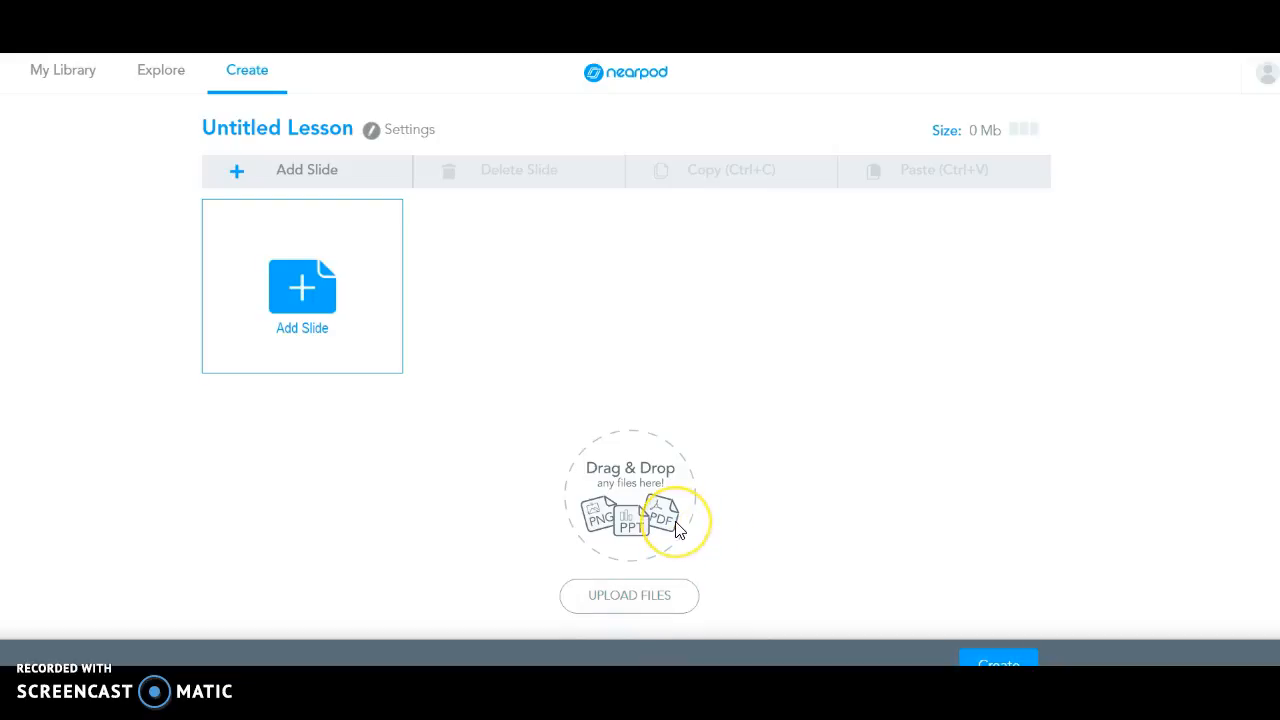
pyautogui.click(635, 597)
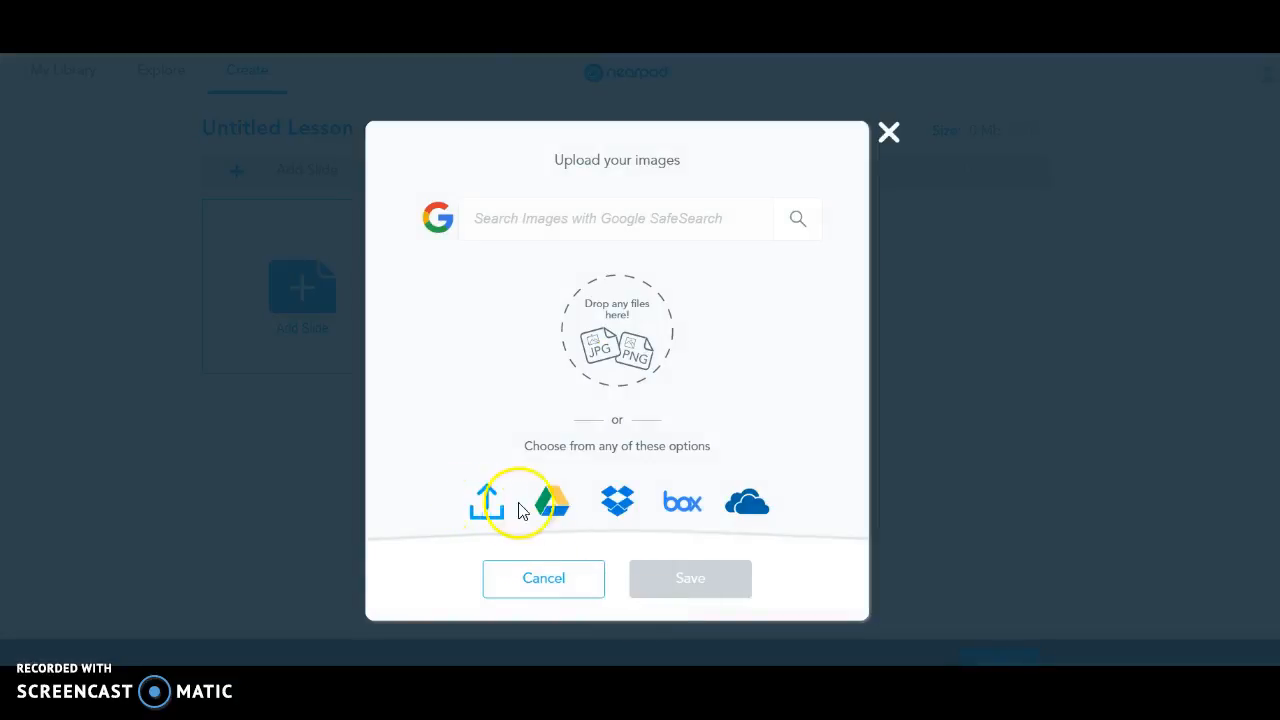
pyautogui.click(553, 503)
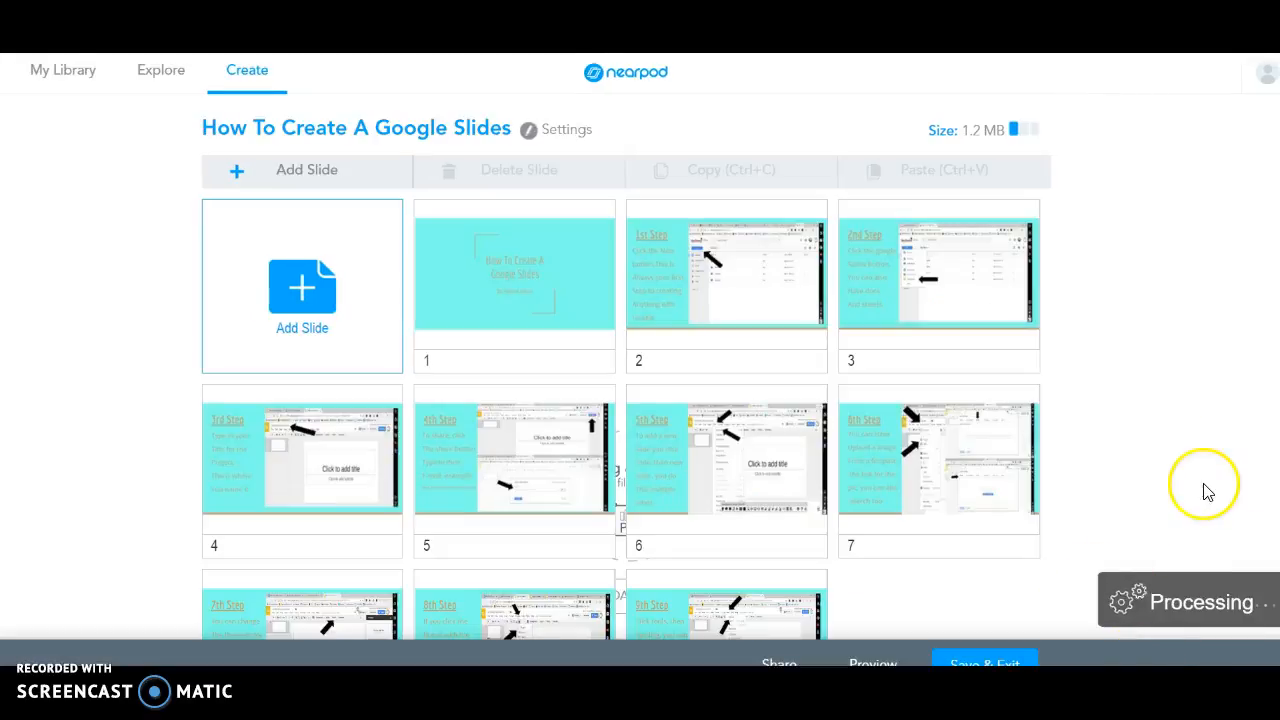
# Add a new Open Ended Question activity slide to the lesson.
pyautogui.scroll(-3, 626, 380)
pyautogui.scroll(3, 626, 380)
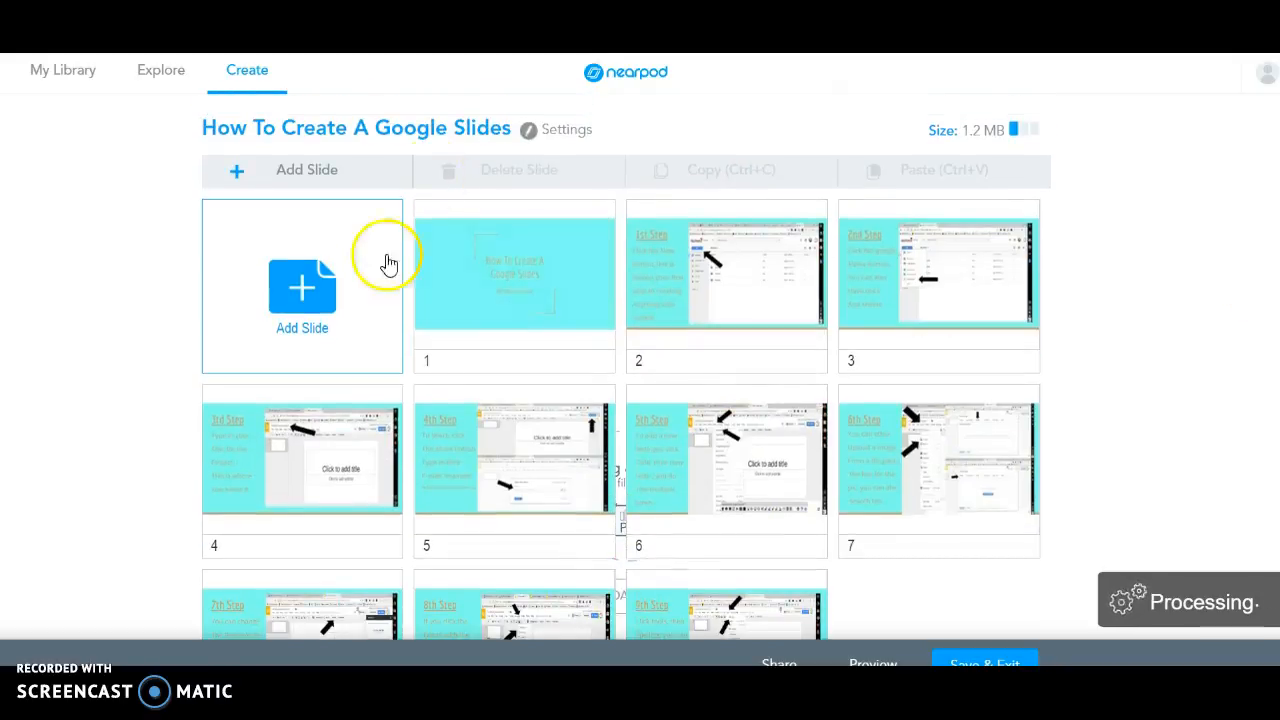
pyautogui.click(316, 304)
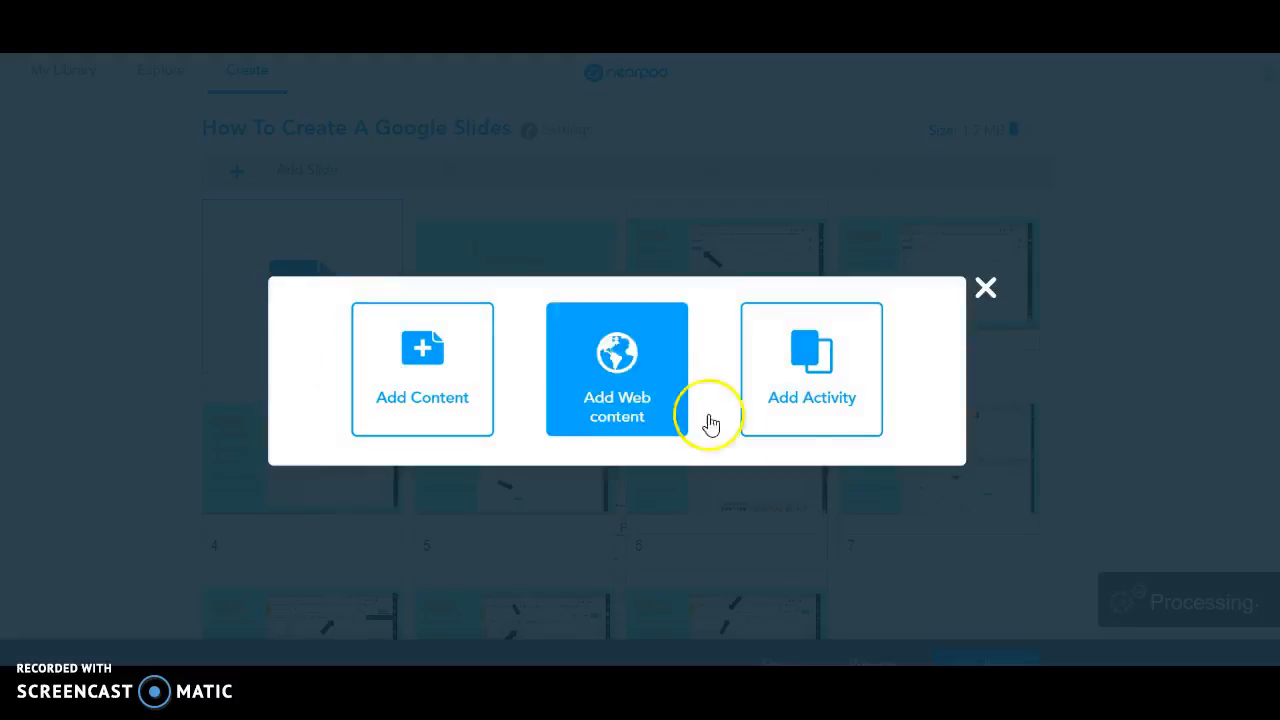
pyautogui.click(826, 414)
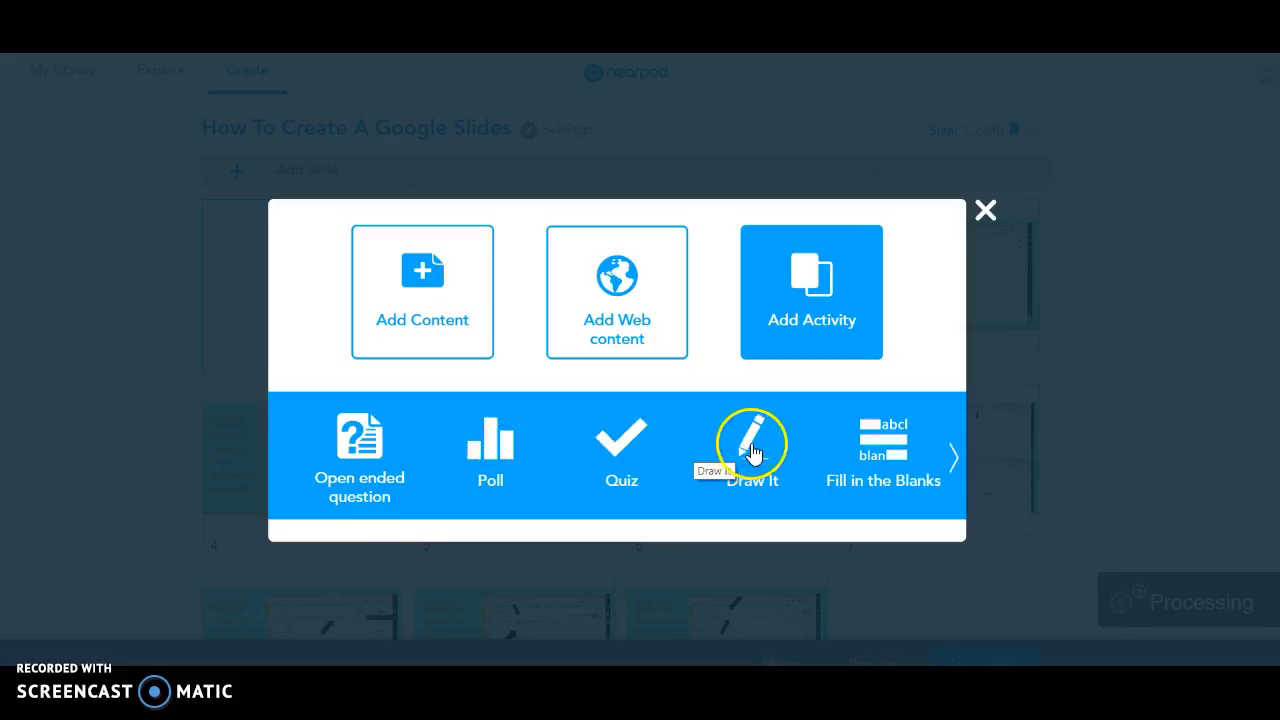
pyautogui.click(954, 457)
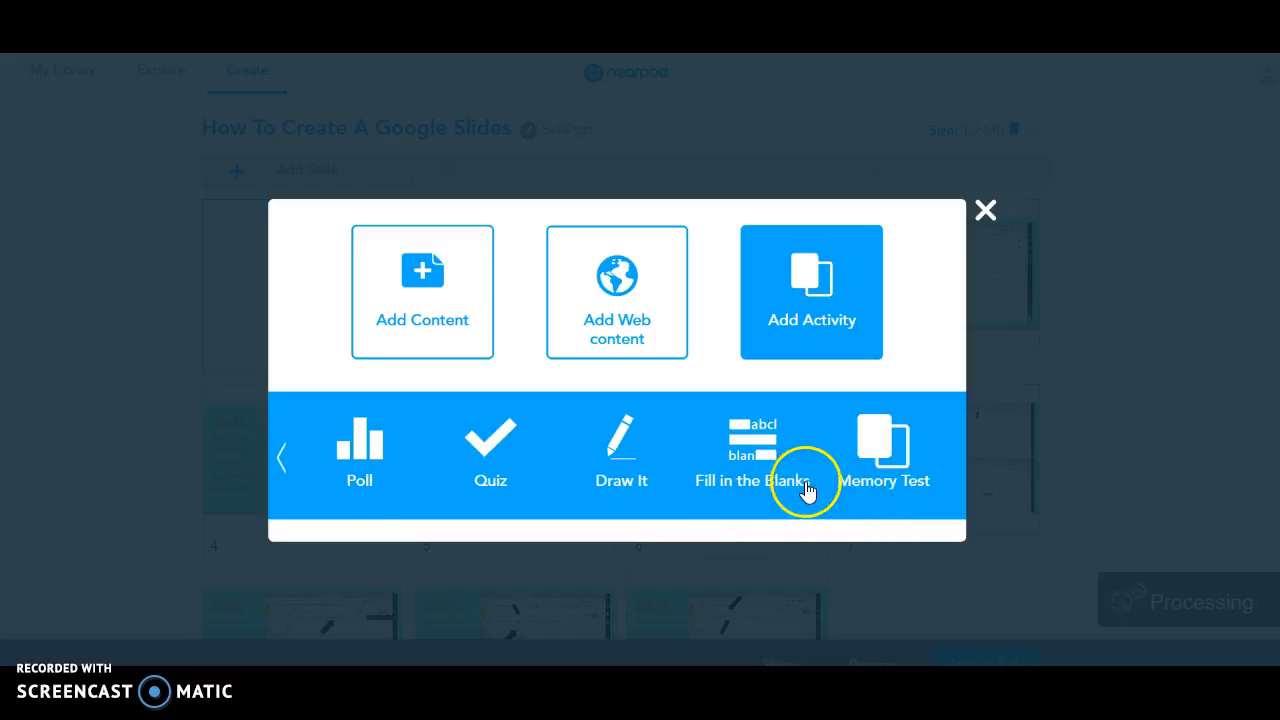
pyautogui.click(280, 457)
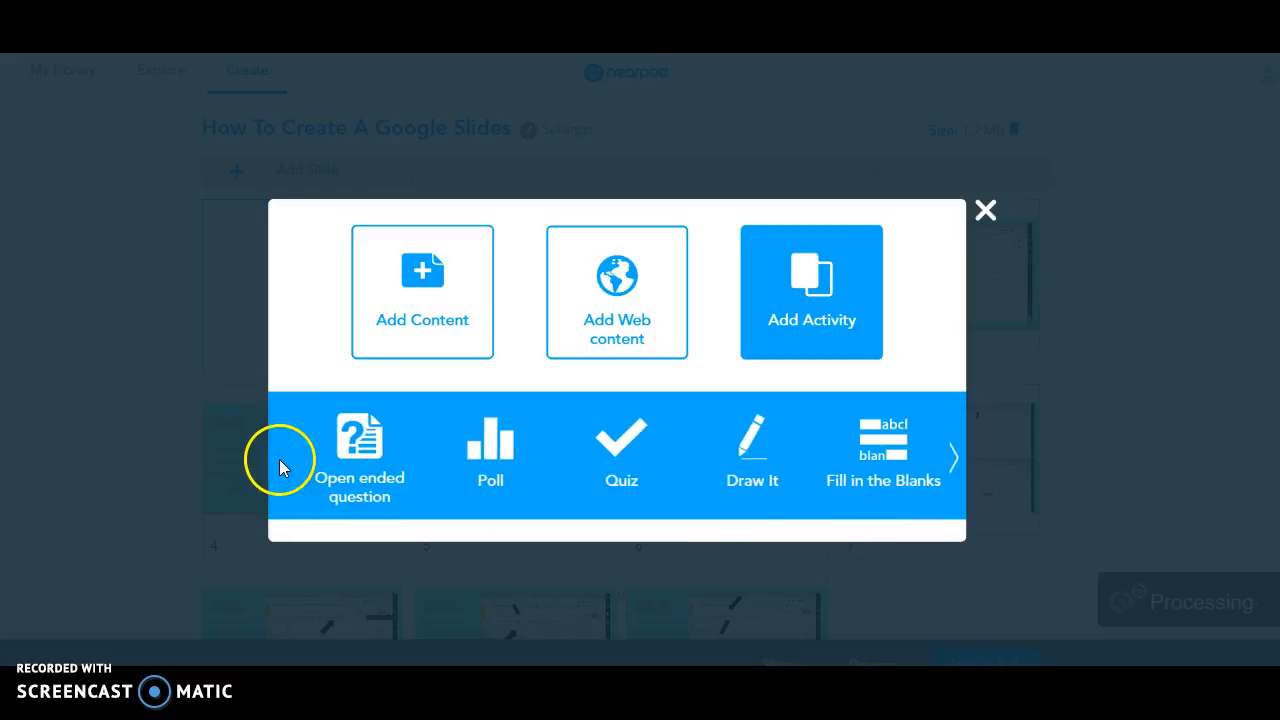
pyautogui.click(370, 468)
# Enter the question 'What is a Google Slide?', save it, and drag it to slide 2.
pyautogui.click(511, 337)
pyautogui.write('What is a Google Slide?')
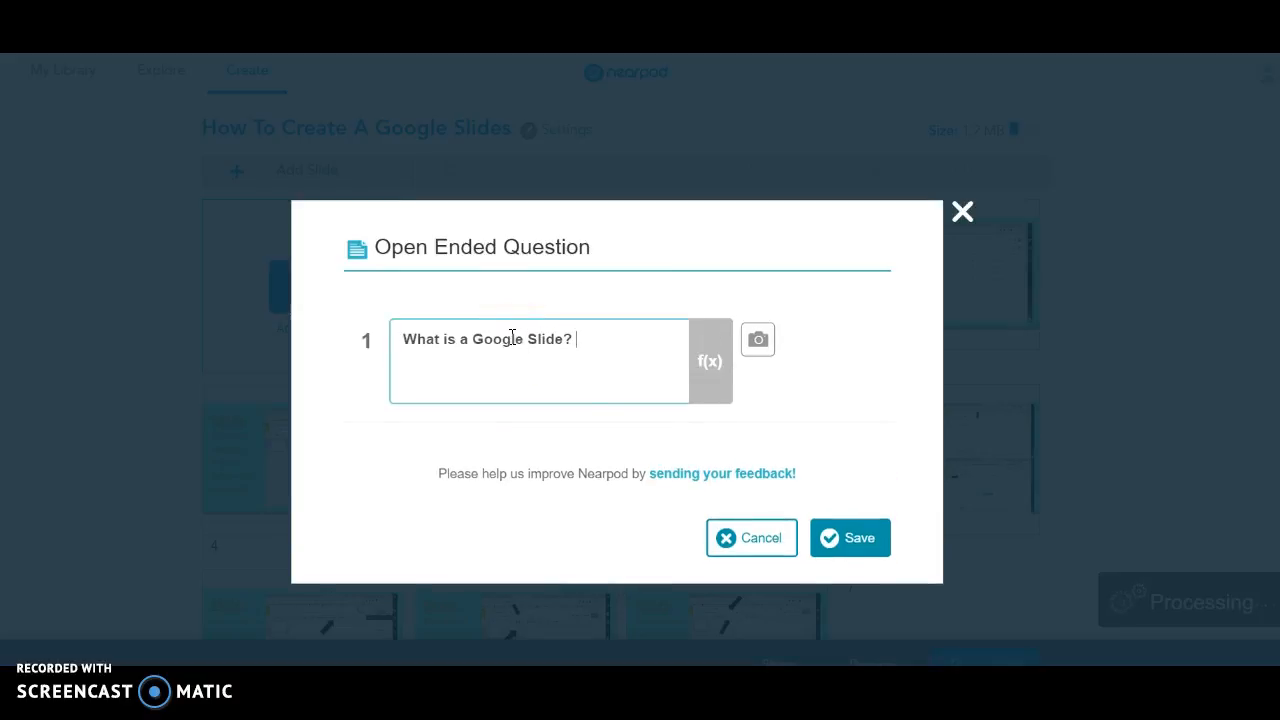
pyautogui.rightClick(884, 568)
pyautogui.click(886, 540)
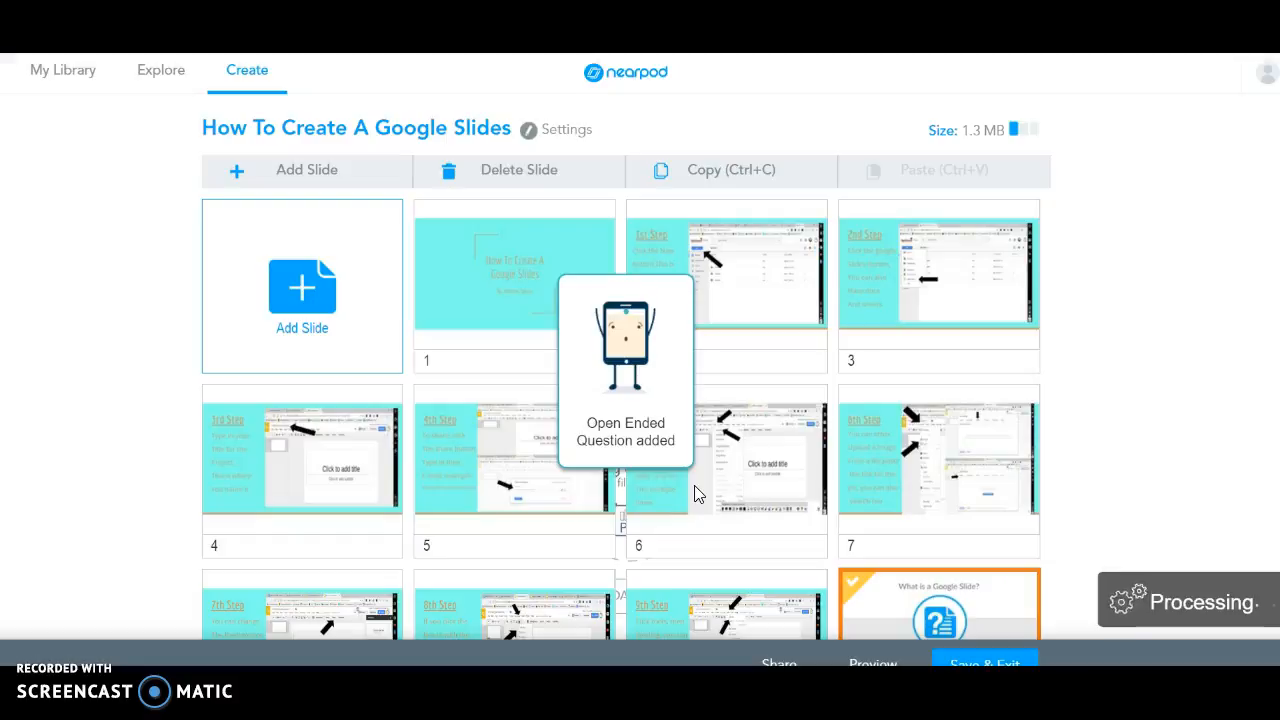
pyautogui.scroll(-1, 626, 367)
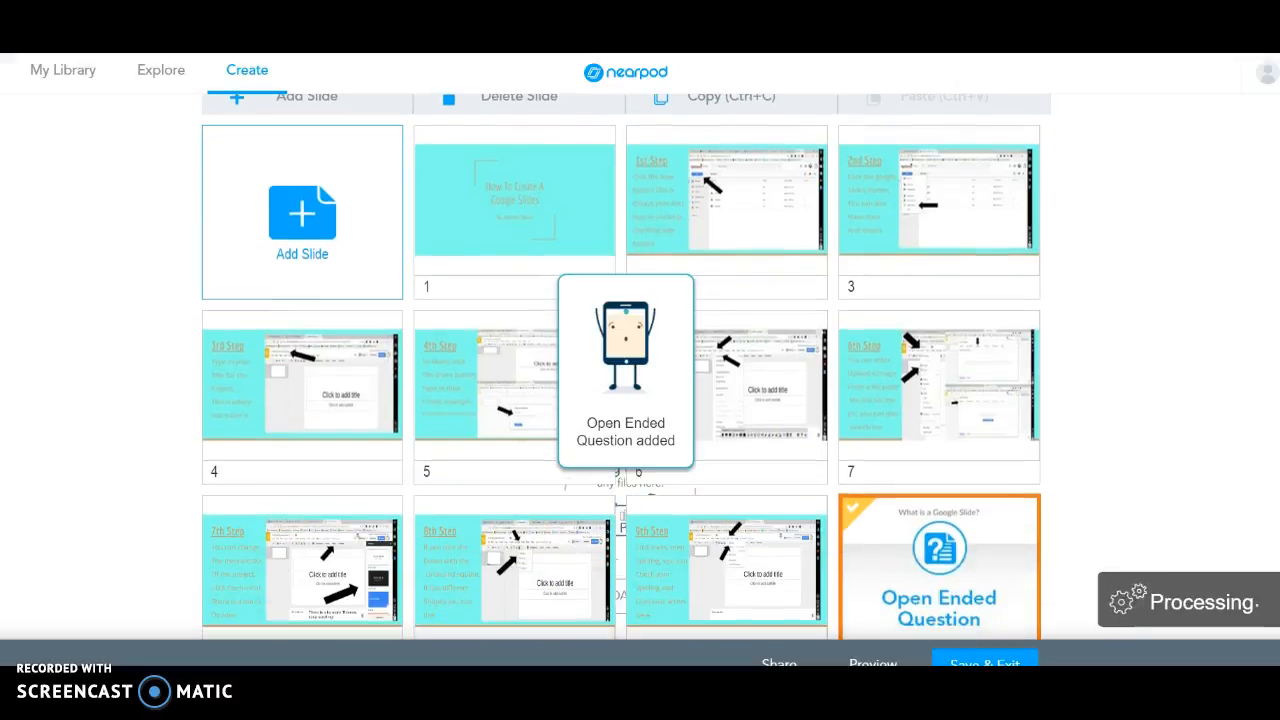
pyautogui.moveTo(930, 578); pyautogui.dragTo(730, 232)
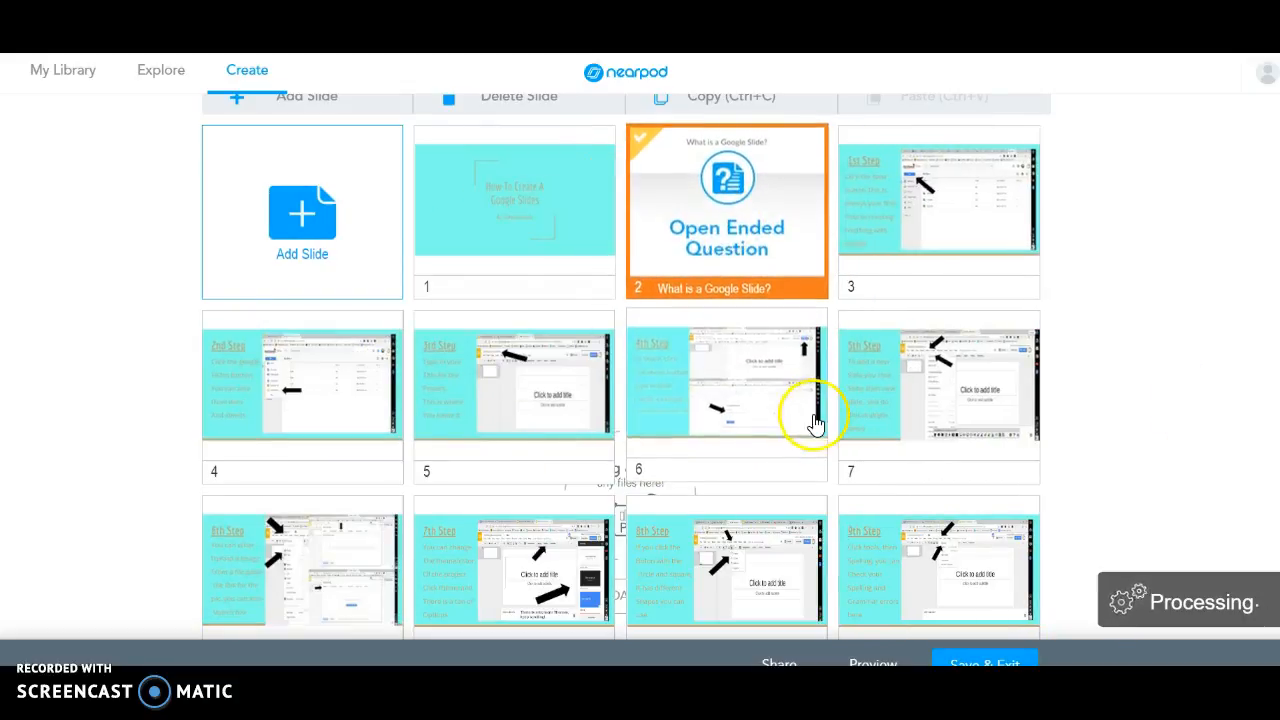
# Add a Draw It slide with the instruction 'Solve this equation:' and save it.
pyautogui.click(344, 240)
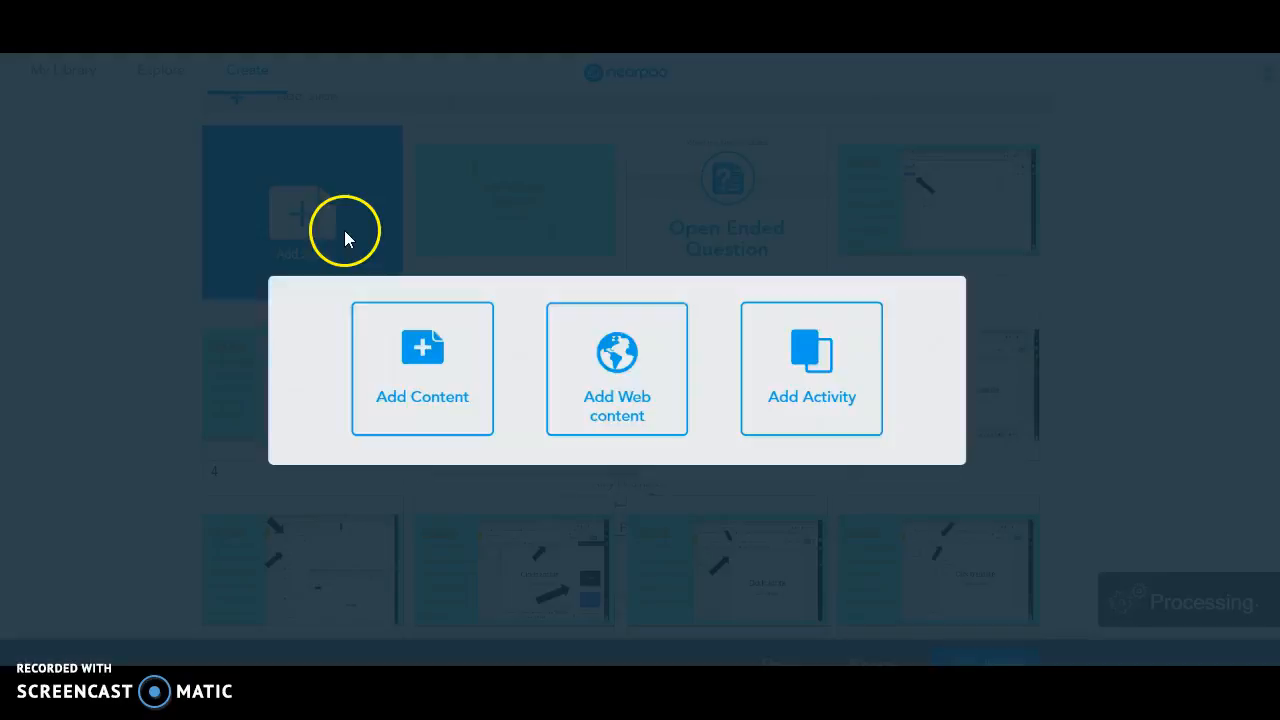
pyautogui.click(812, 343)
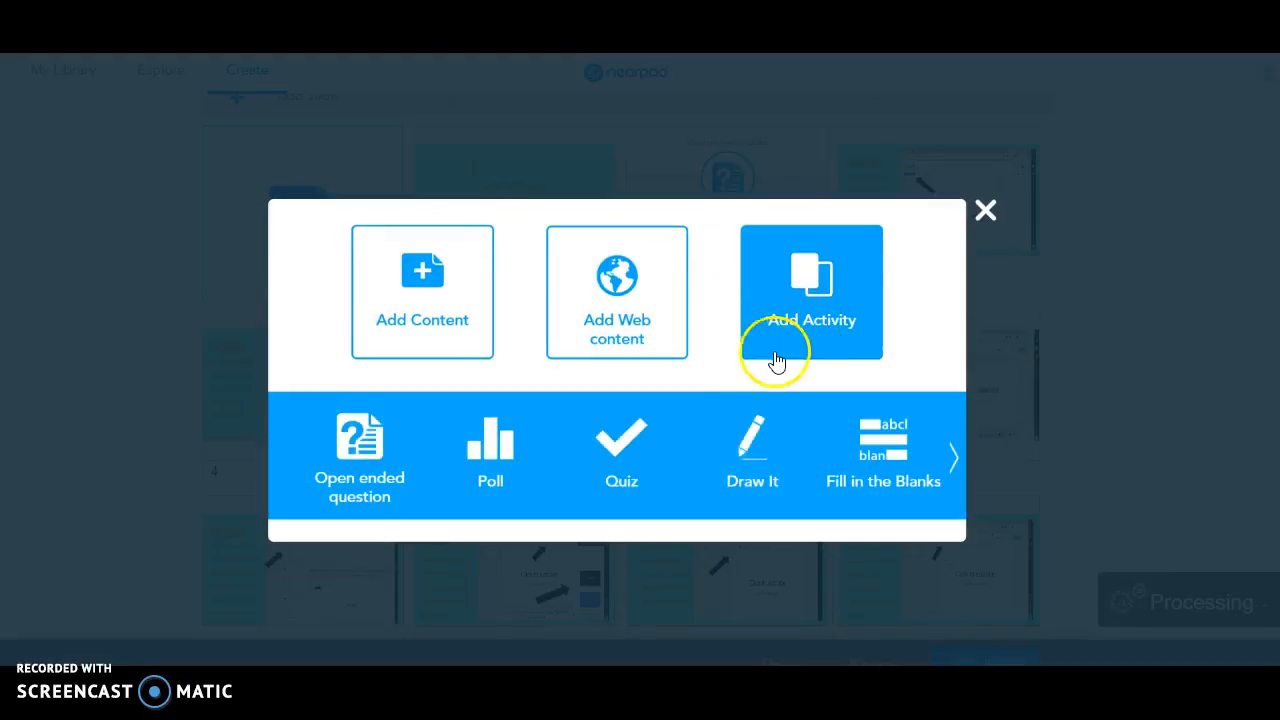
pyautogui.click(752, 455)
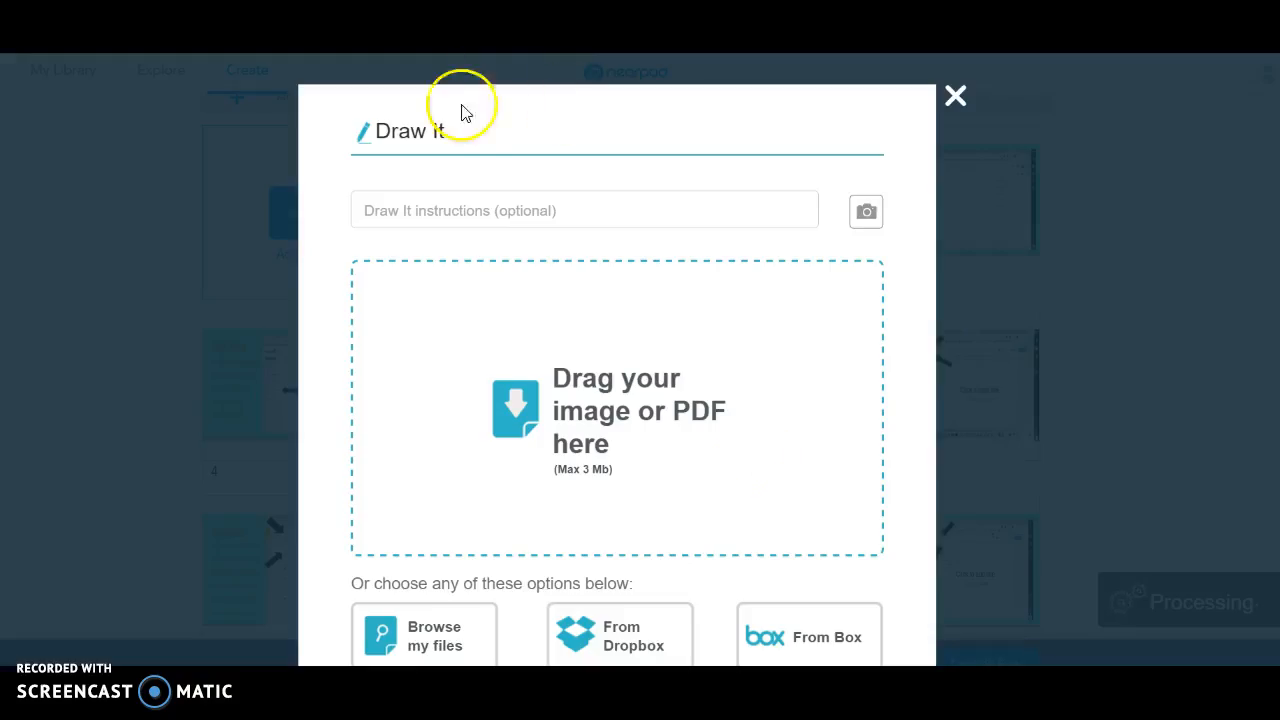
pyautogui.click(448, 225)
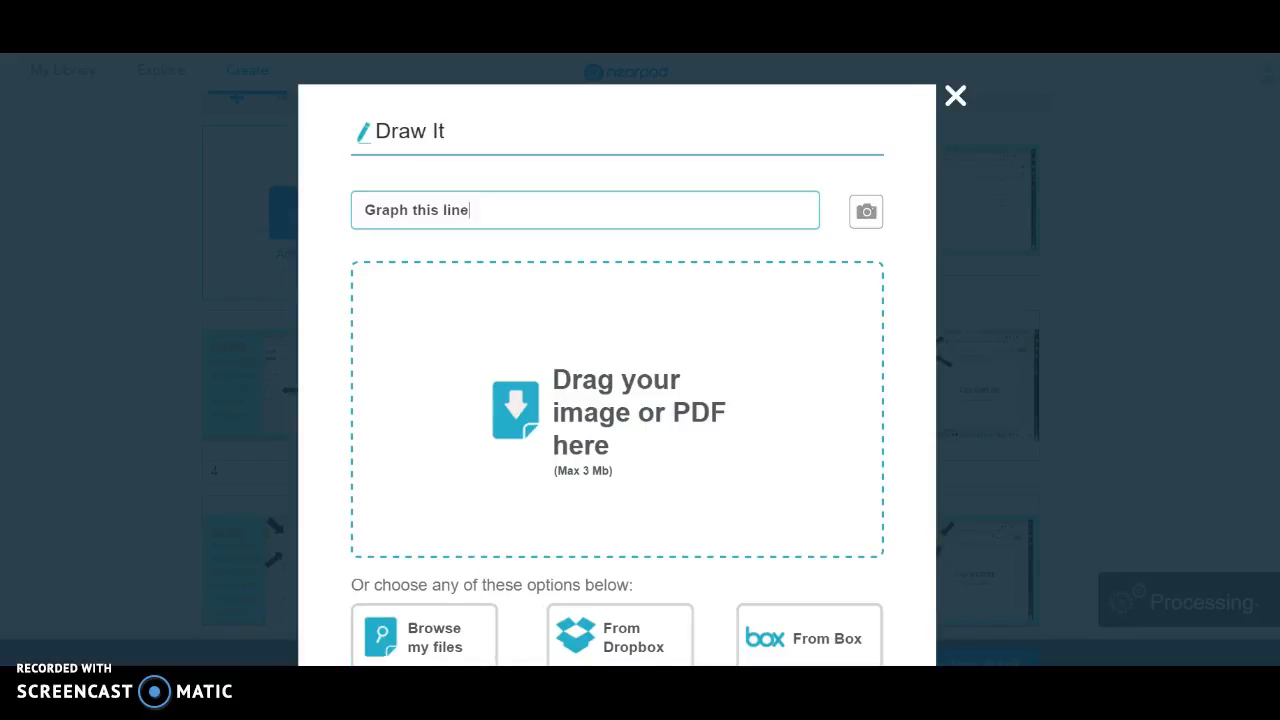
pyautogui.scroll(-2, 617, 400)
pyautogui.scroll(2, 449, 191)
pyautogui.moveTo(486, 215); pyautogui.dragTo(313, 222)
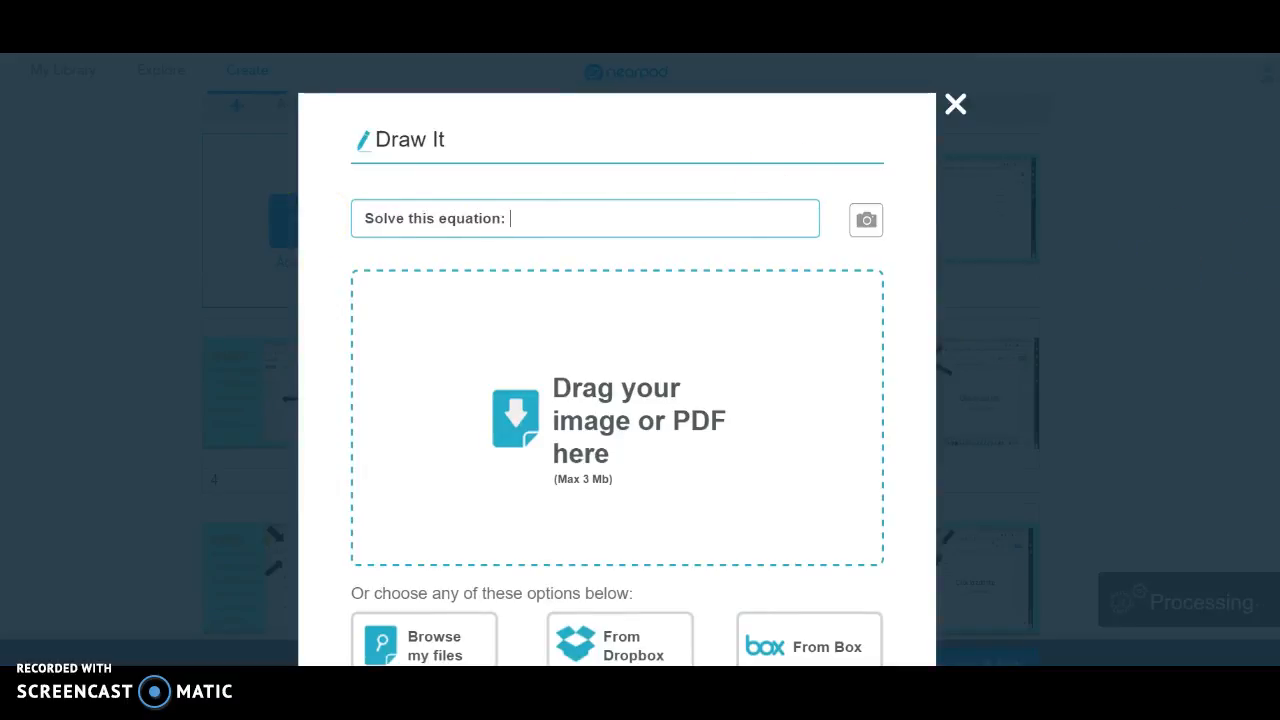
pyautogui.scroll(-3, 1050, 553)
pyautogui.click(852, 436)
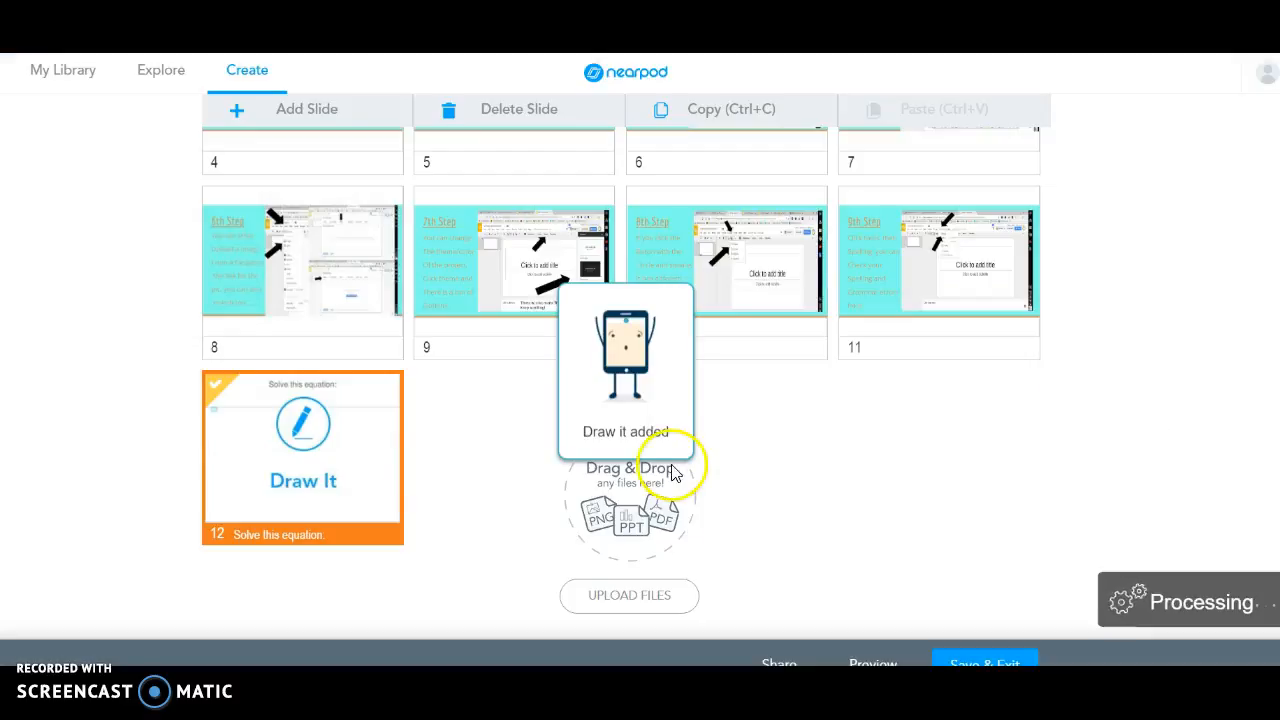
# Drag the Draw It slide into position 4 of the lesson.
pyautogui.moveTo(345, 480)
pyautogui.mouseDown()
pyautogui.moveTo(415, 372)
pyautogui.moveTo(733, 233)
pyautogui.moveTo(1003, 171)
pyautogui.moveTo(860, 226)
pyautogui.moveTo(870, 232)
pyautogui.mouseUp()
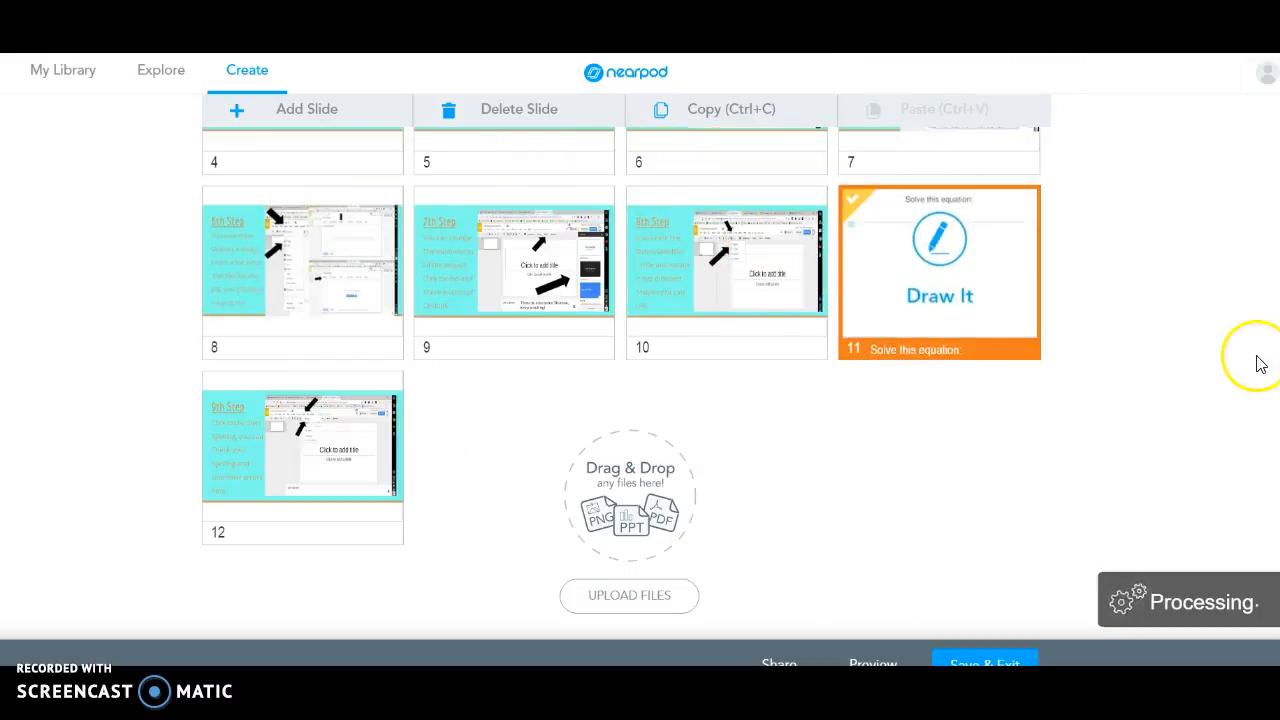
pyautogui.scroll(3, 929, 457)
pyautogui.moveTo(929, 457)
pyautogui.mouseDown()
pyautogui.moveTo(449, 294)
pyautogui.moveTo(313, 312)
pyautogui.moveTo(323, 354)
pyautogui.mouseUp()
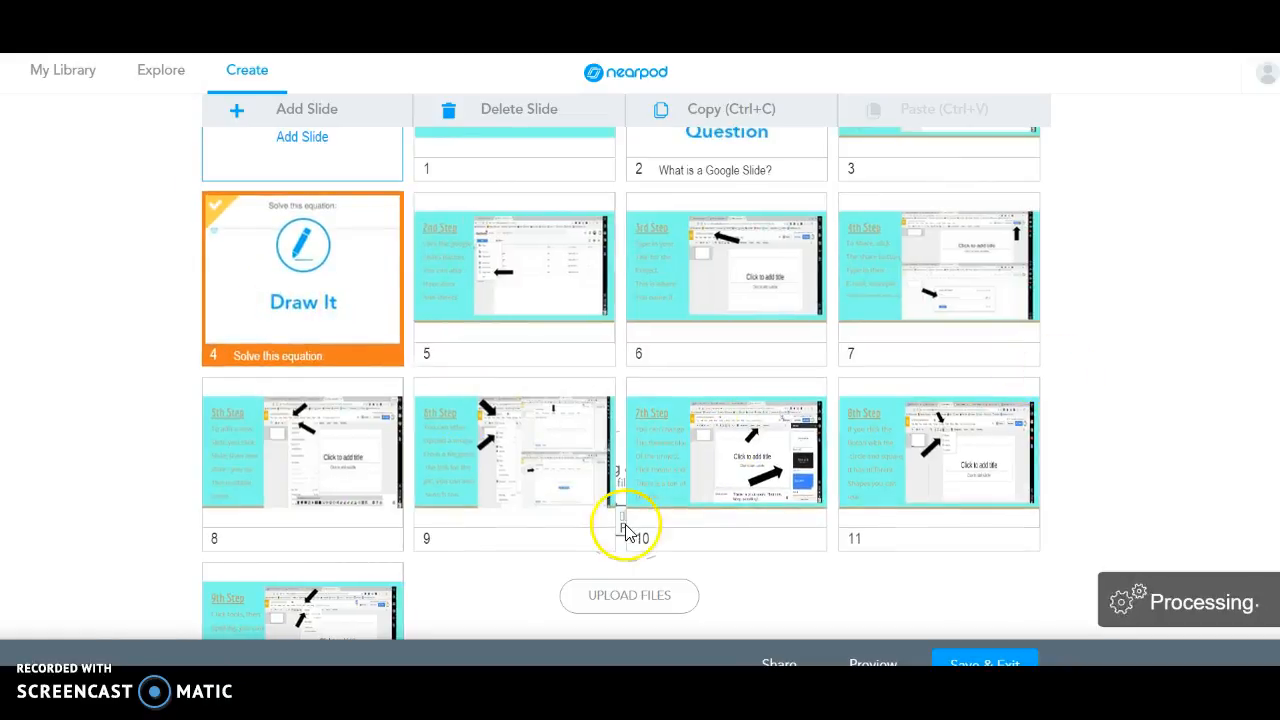
pyautogui.scroll(3, 1206, 209)
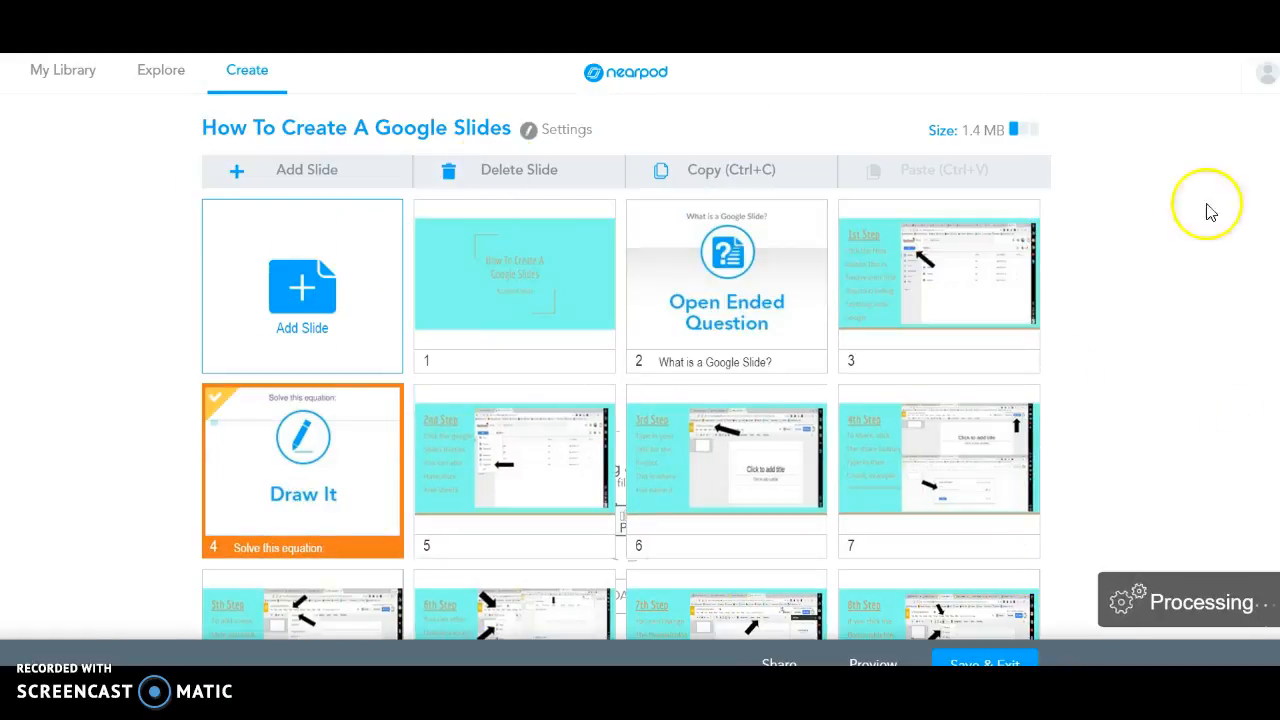
# Add the Nearpod 3D Human Body 'Skeletal System' model as a new slide.
pyautogui.click(271, 283)
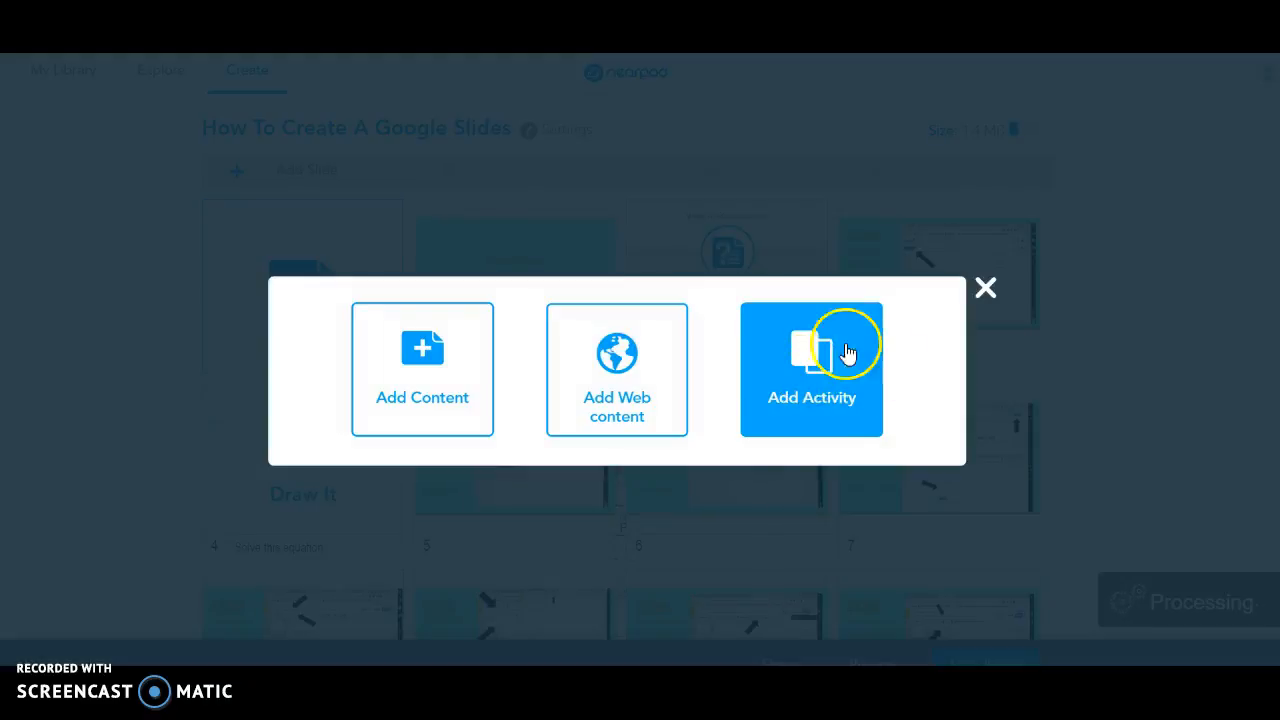
pyautogui.click(428, 412)
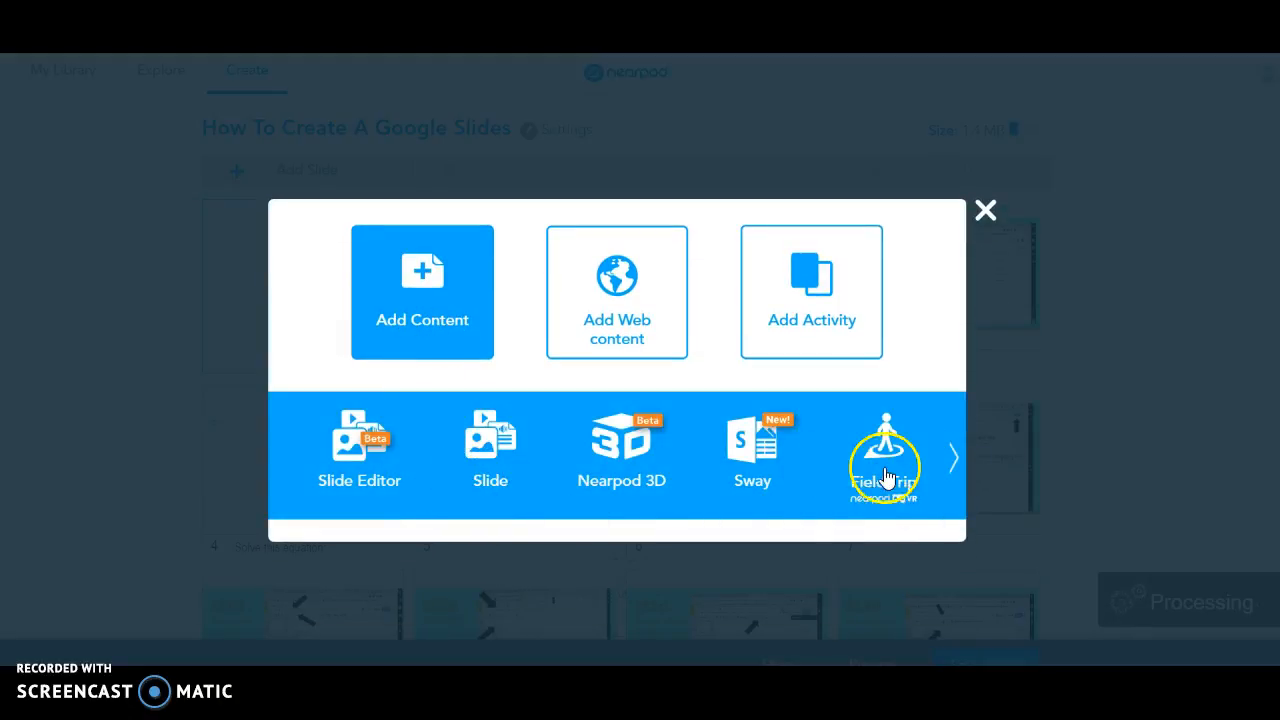
pyautogui.click(952, 460)
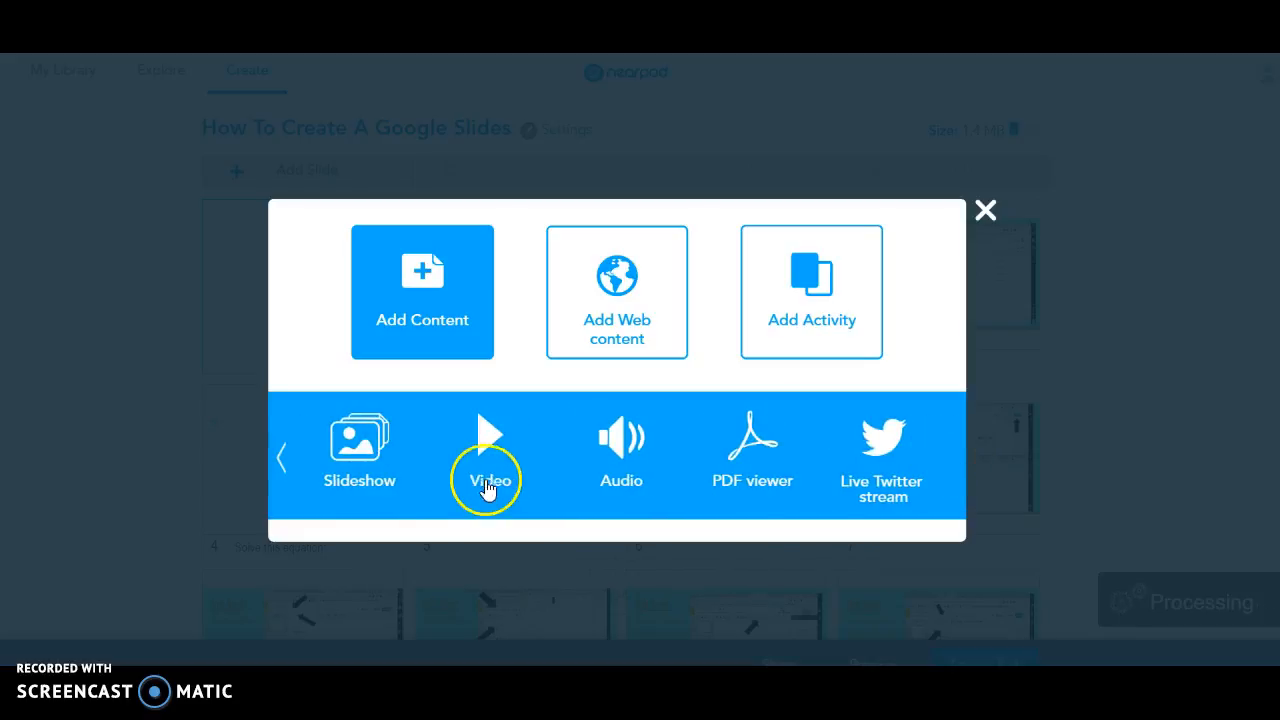
pyautogui.click(281, 466)
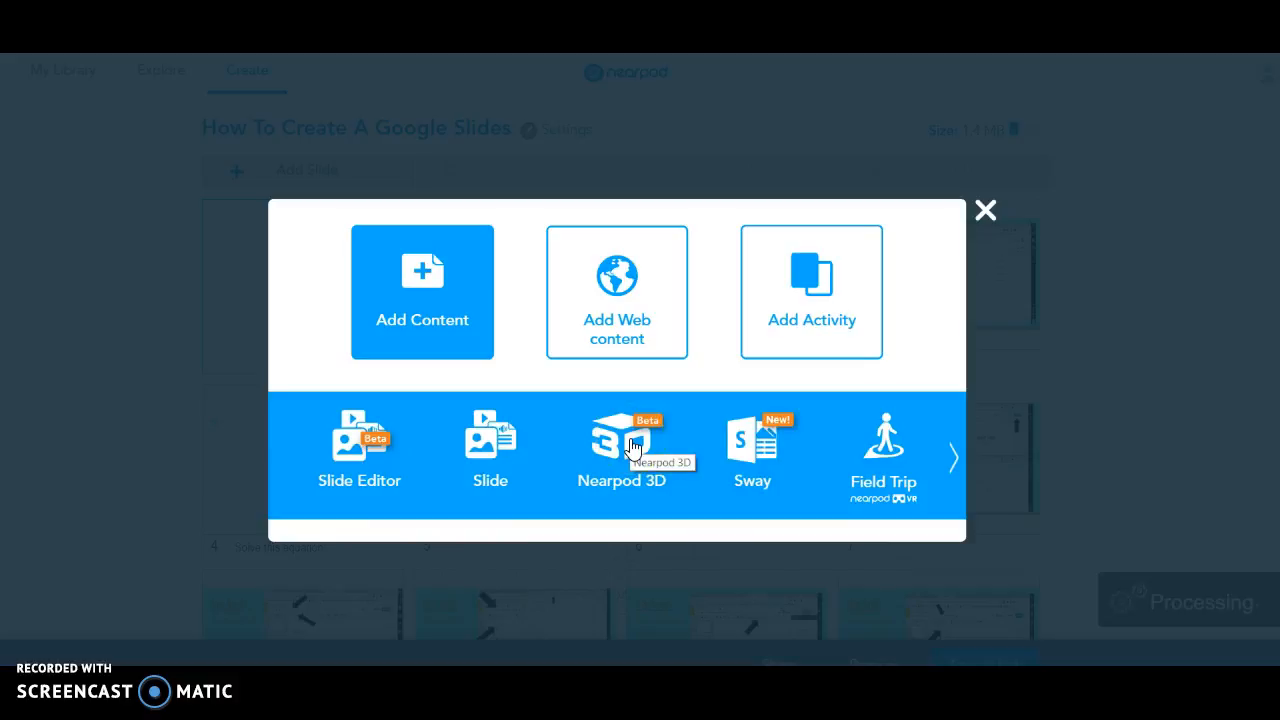
pyautogui.click(631, 447)
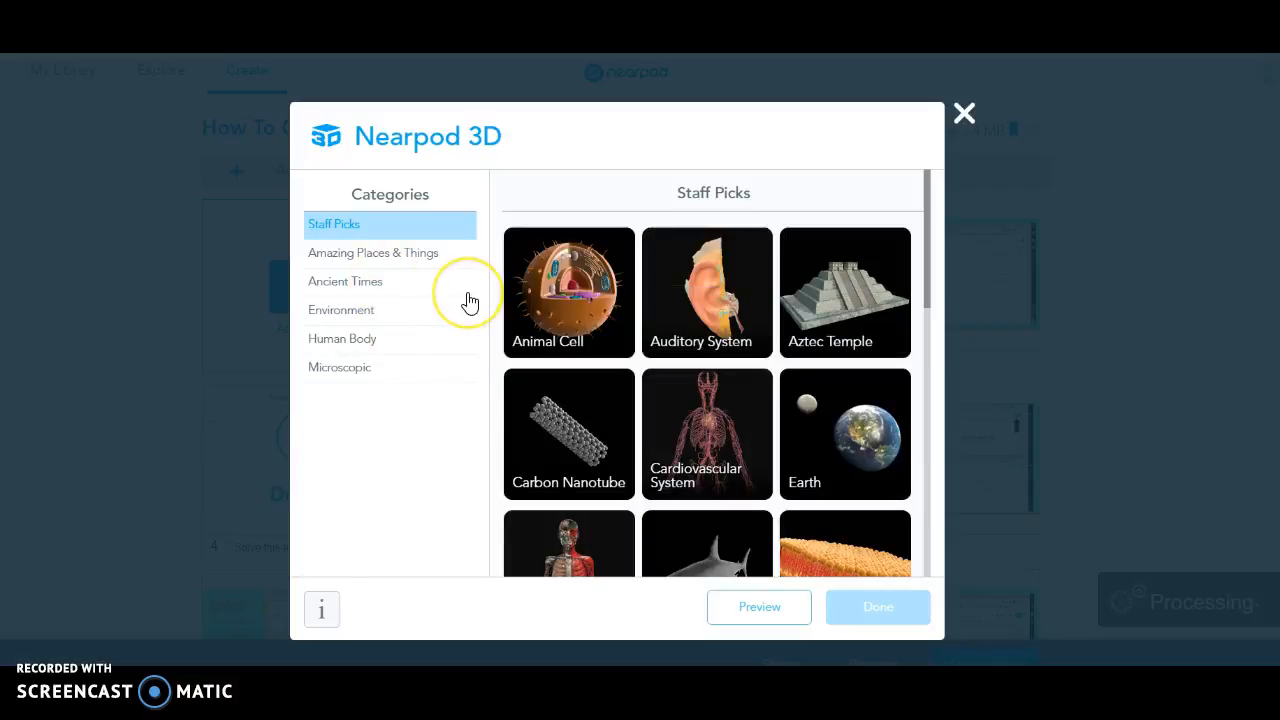
pyautogui.click(355, 312)
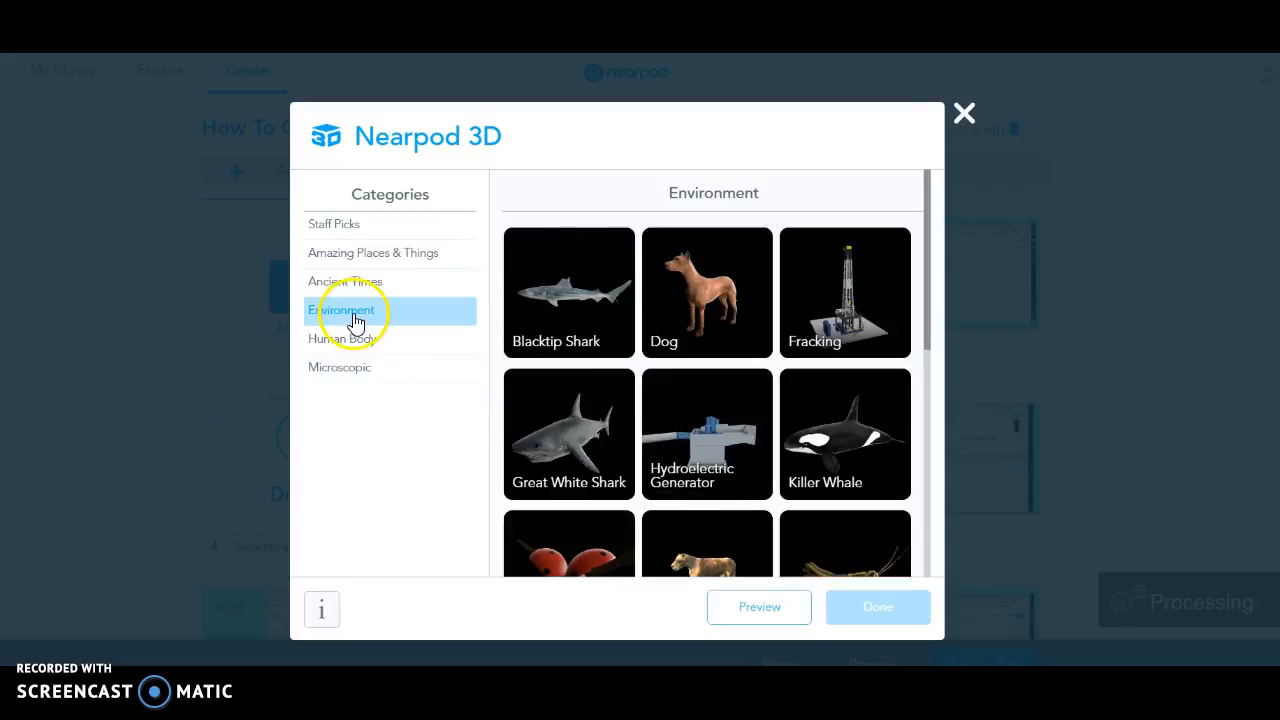
pyautogui.moveTo(926, 289); pyautogui.dragTo(930, 518)
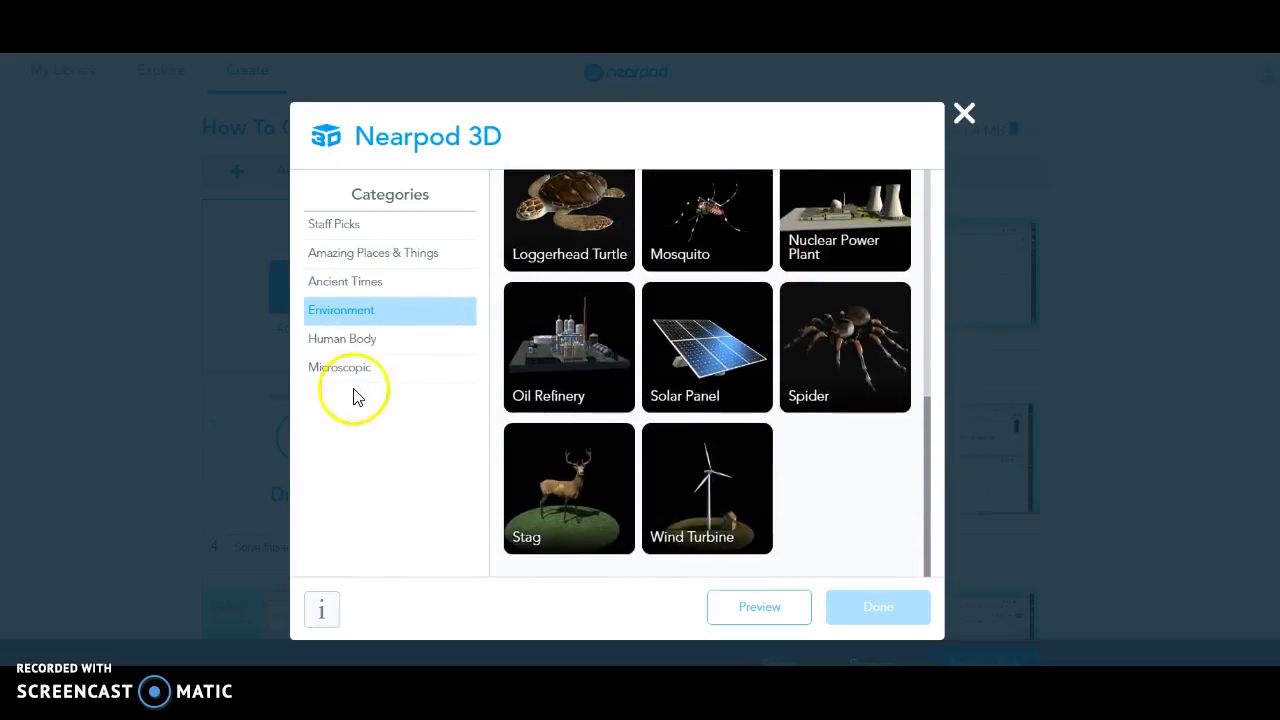
pyautogui.click(336, 345)
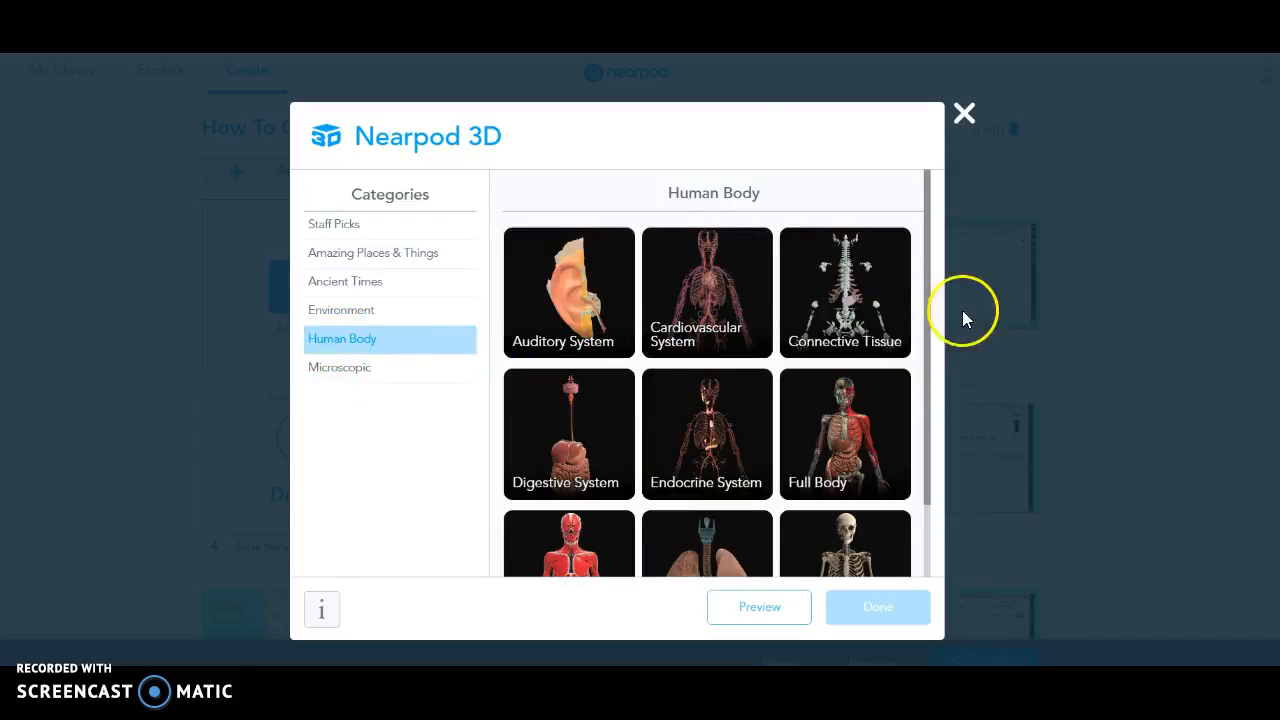
pyautogui.moveTo(927, 287); pyautogui.dragTo(945, 447)
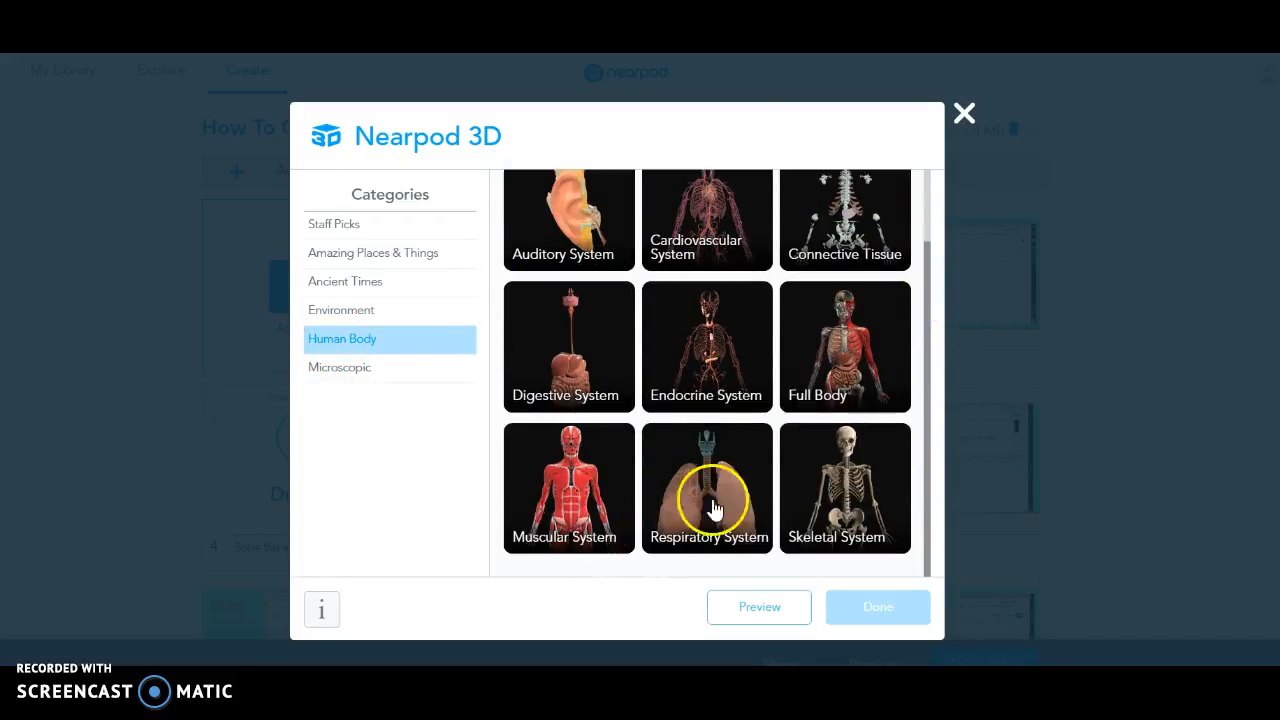
pyautogui.click(822, 493)
pyautogui.click(893, 606)
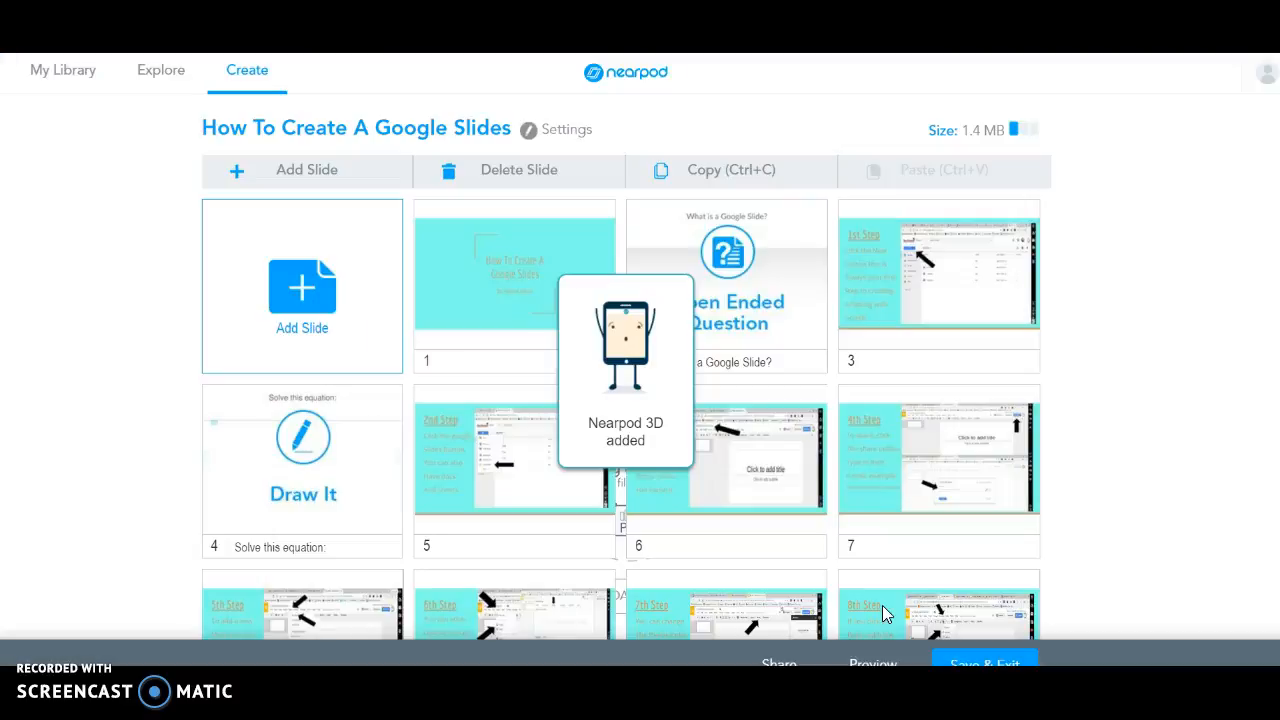
# Move the Skeletal System slide to position 5 and choose Save & Exit.
pyautogui.moveTo(584, 562); pyautogui.dragTo(540, 245)
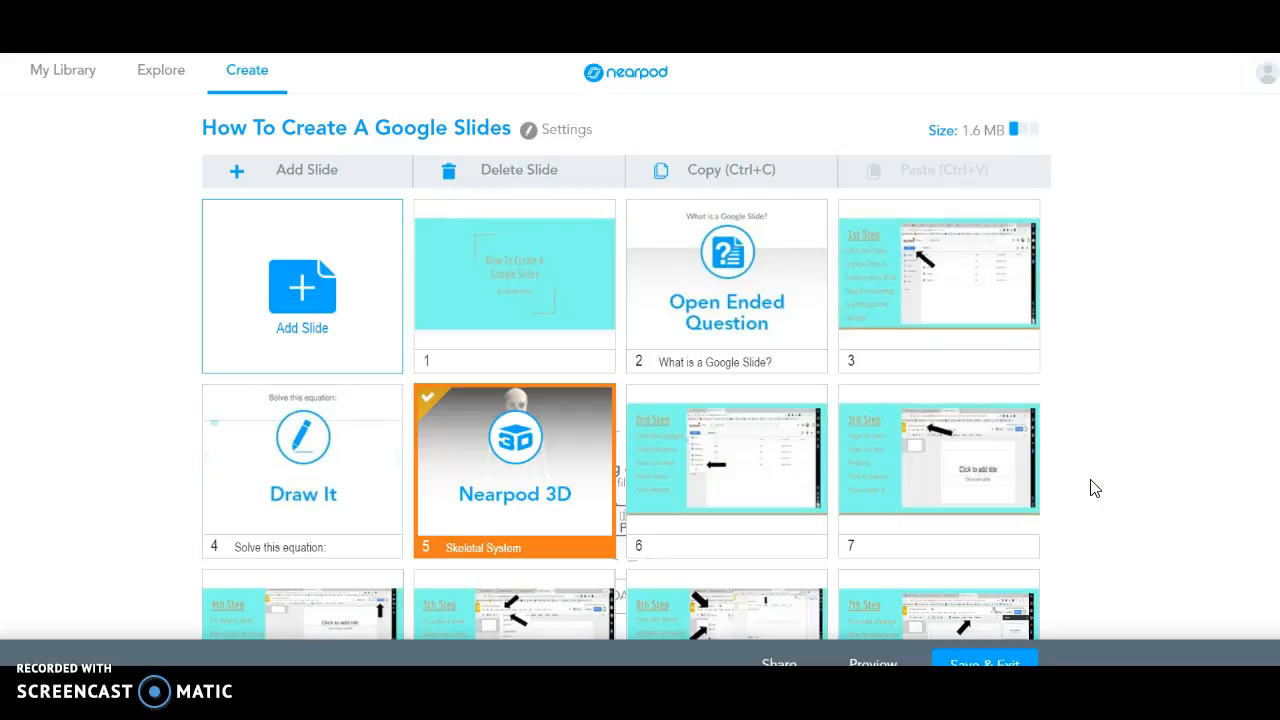
pyautogui.scroll(-3, 965, 470)
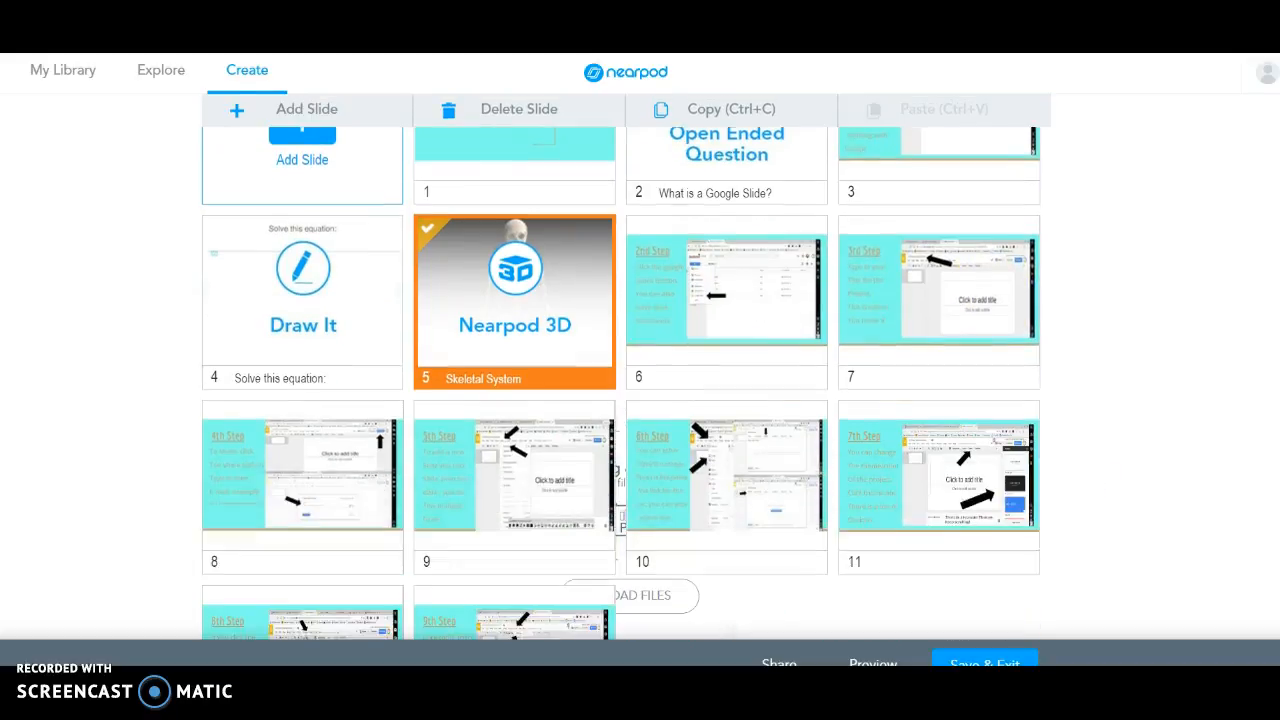
pyautogui.click(975, 663)
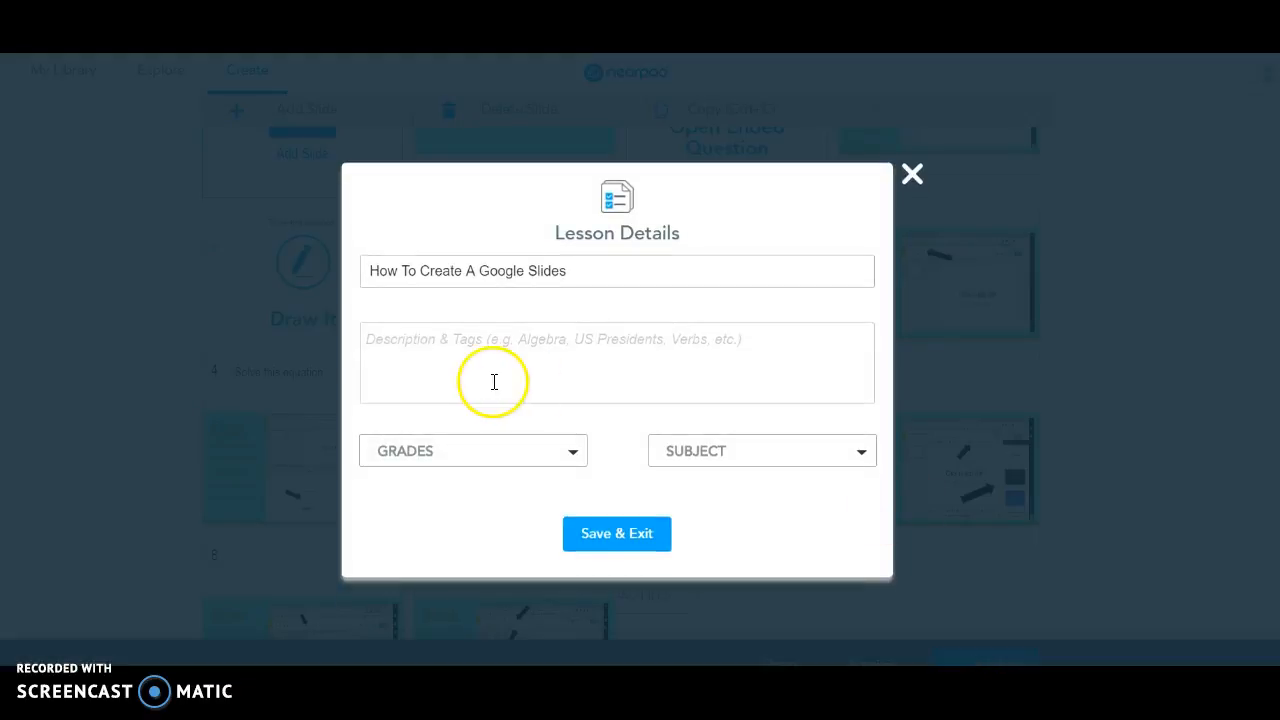
# Set Grades to 5th and Subject to Science in Lesson Details, then Save & Exit.
pyautogui.click(438, 455)
pyautogui.click(390, 363)
pyautogui.click(733, 456)
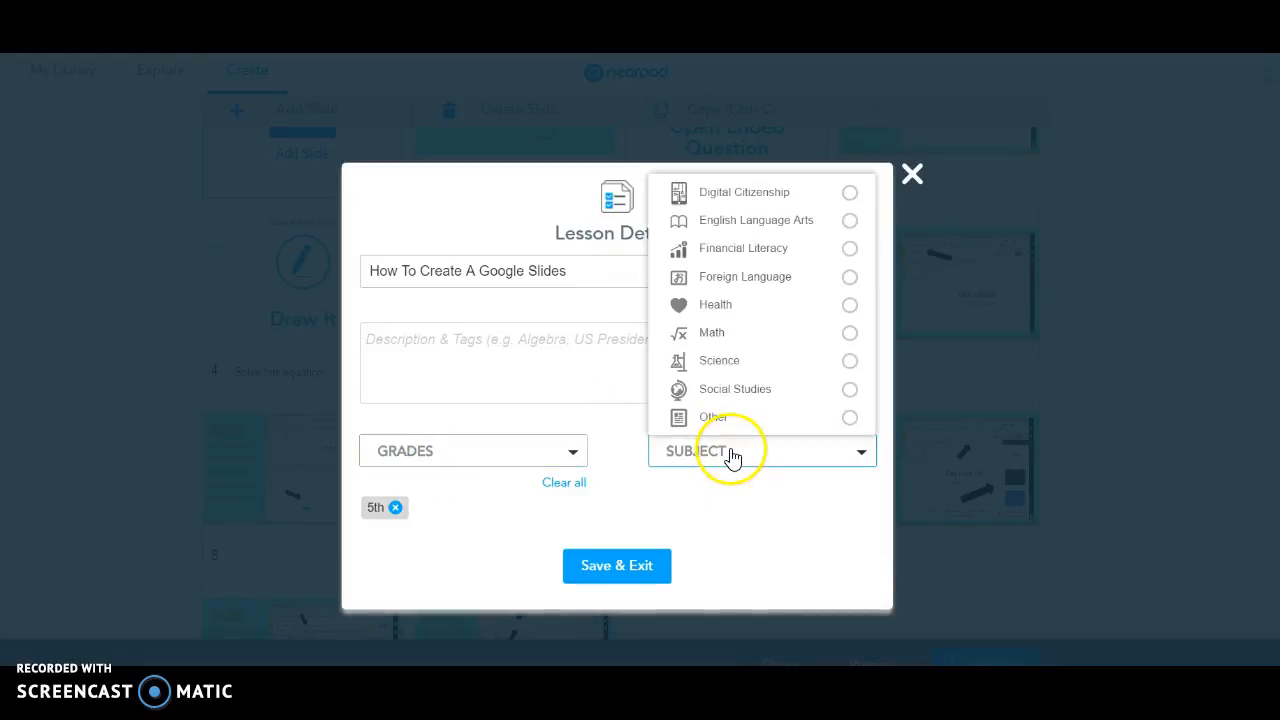
pyautogui.click(728, 362)
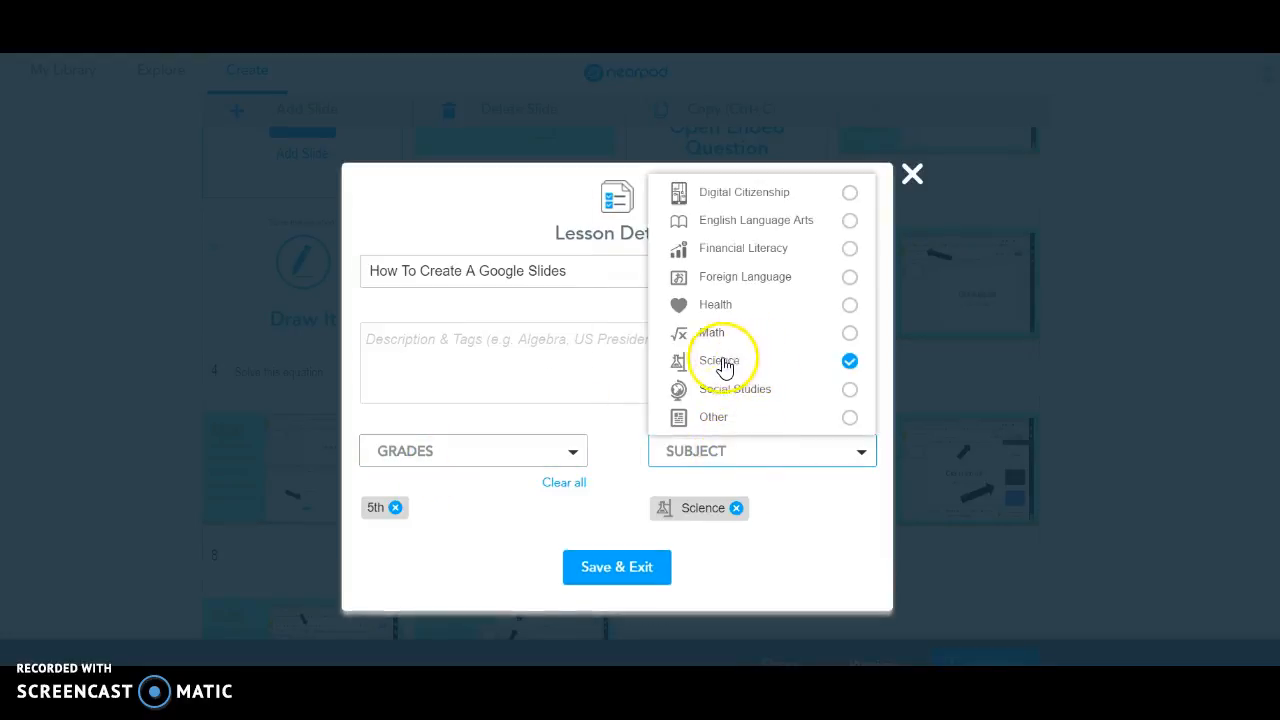
pyautogui.click(601, 568)
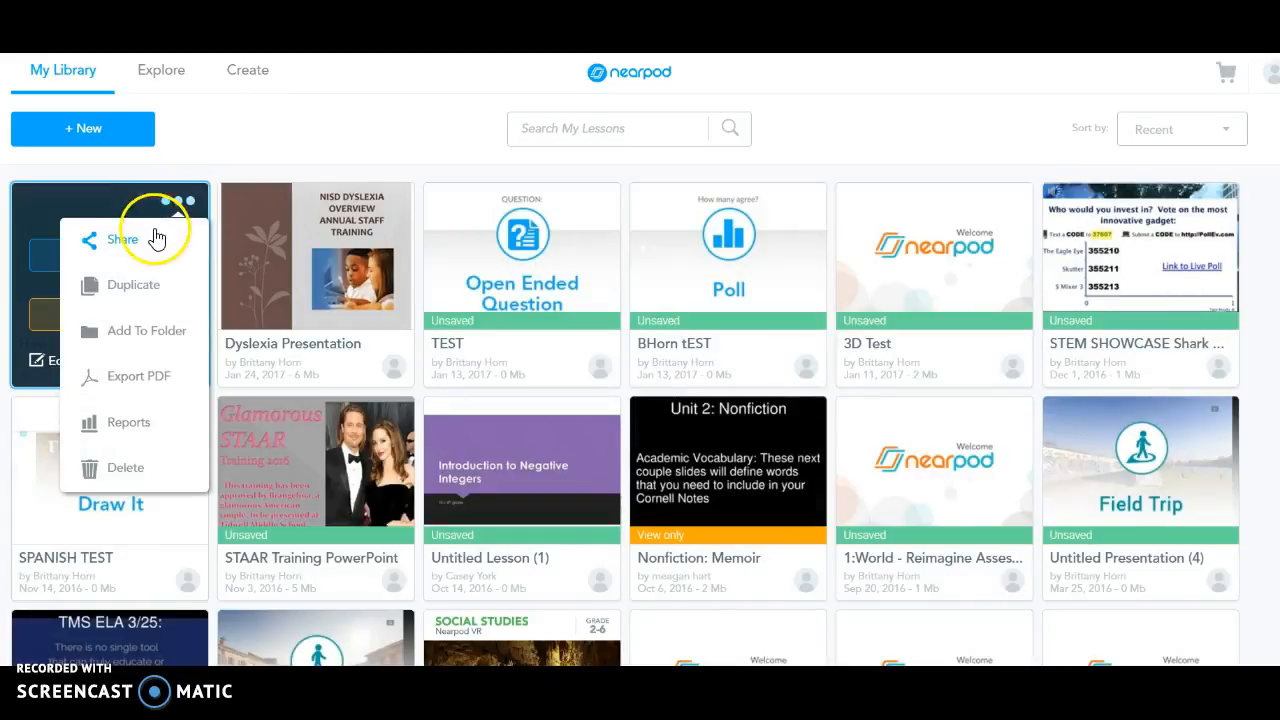
# Start the lesson as a Live lesson and share its join code to Google Classroom.
pyautogui.click(152, 240)
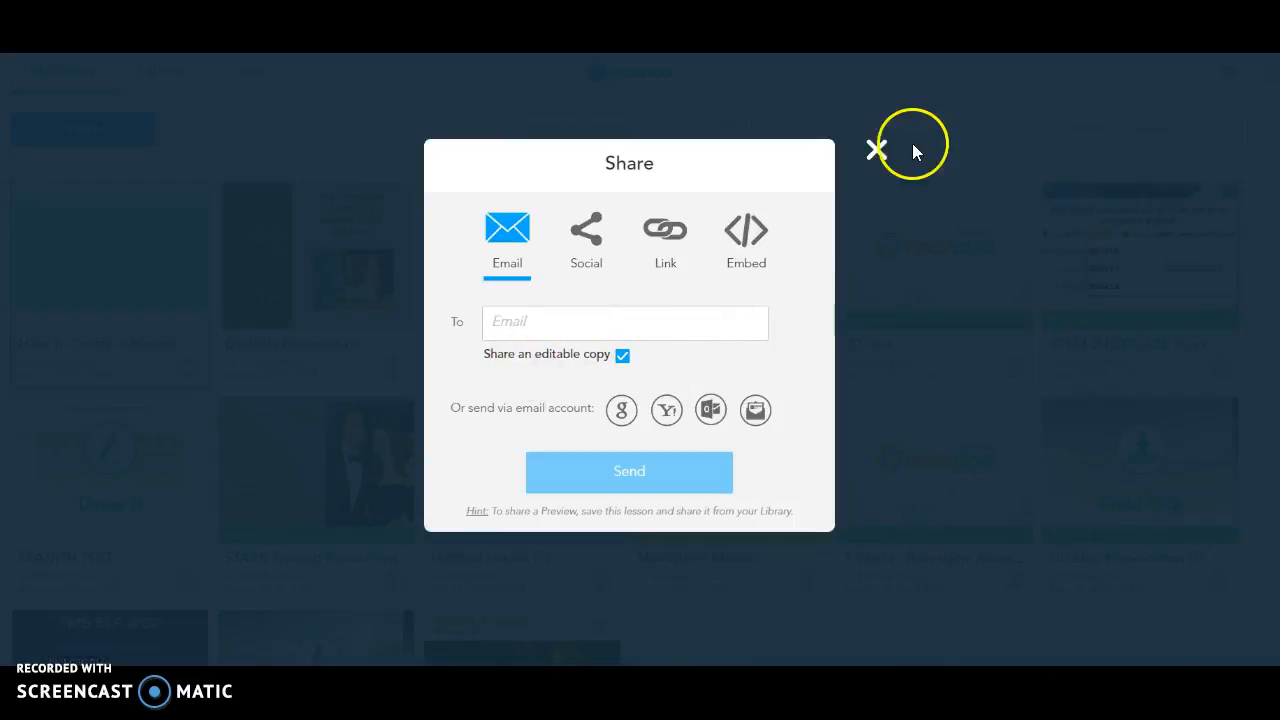
pyautogui.click(877, 149)
pyautogui.moveTo(100, 330)
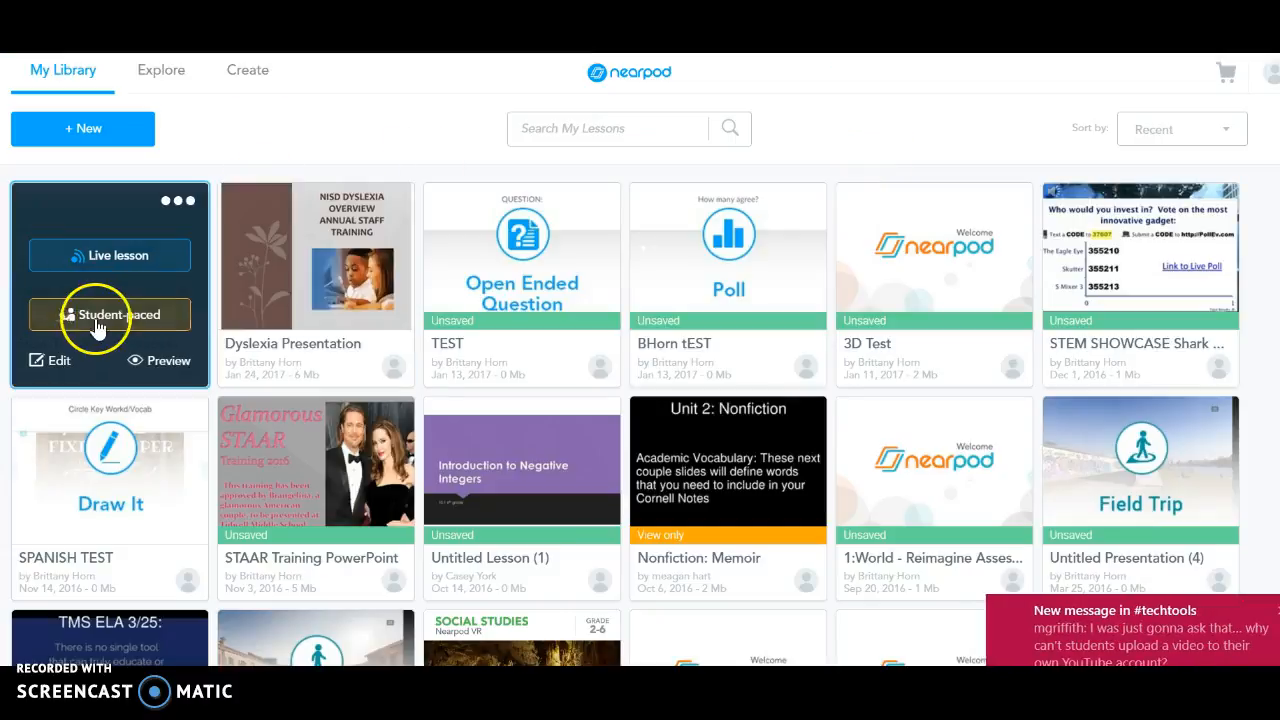
pyautogui.click(115, 263)
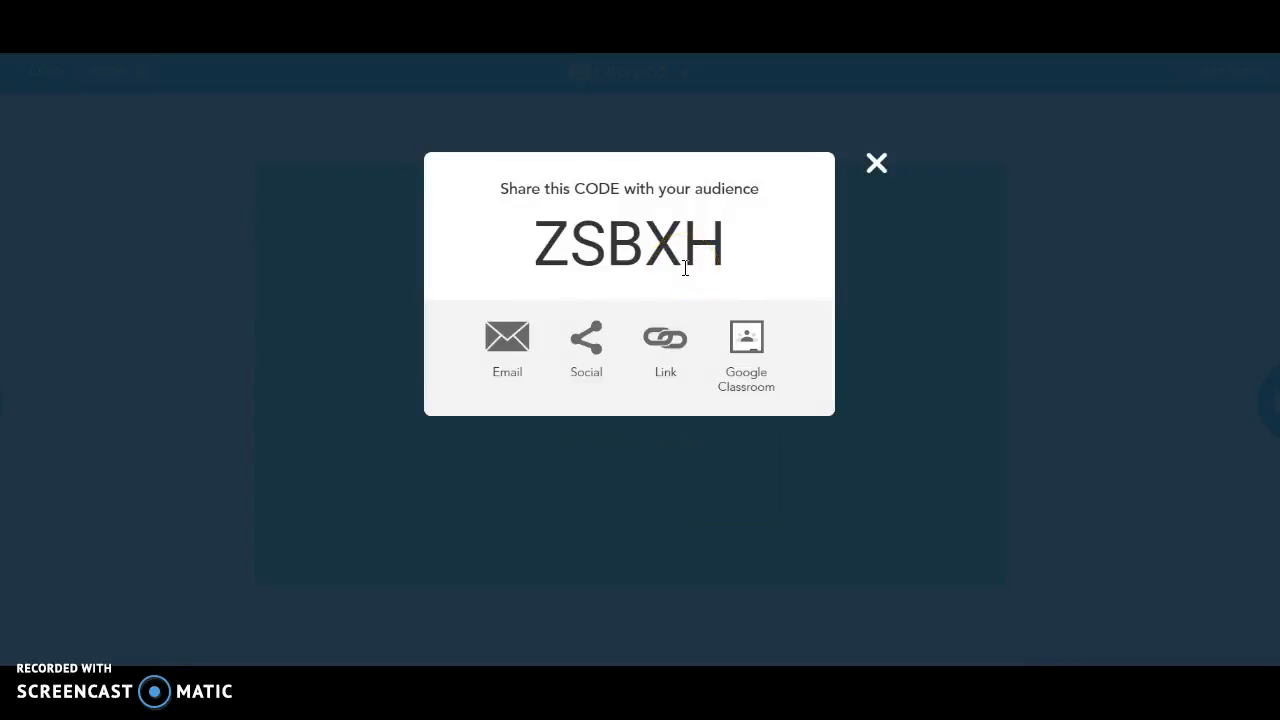
pyautogui.moveTo(708, 251); pyautogui.dragTo(514, 257)
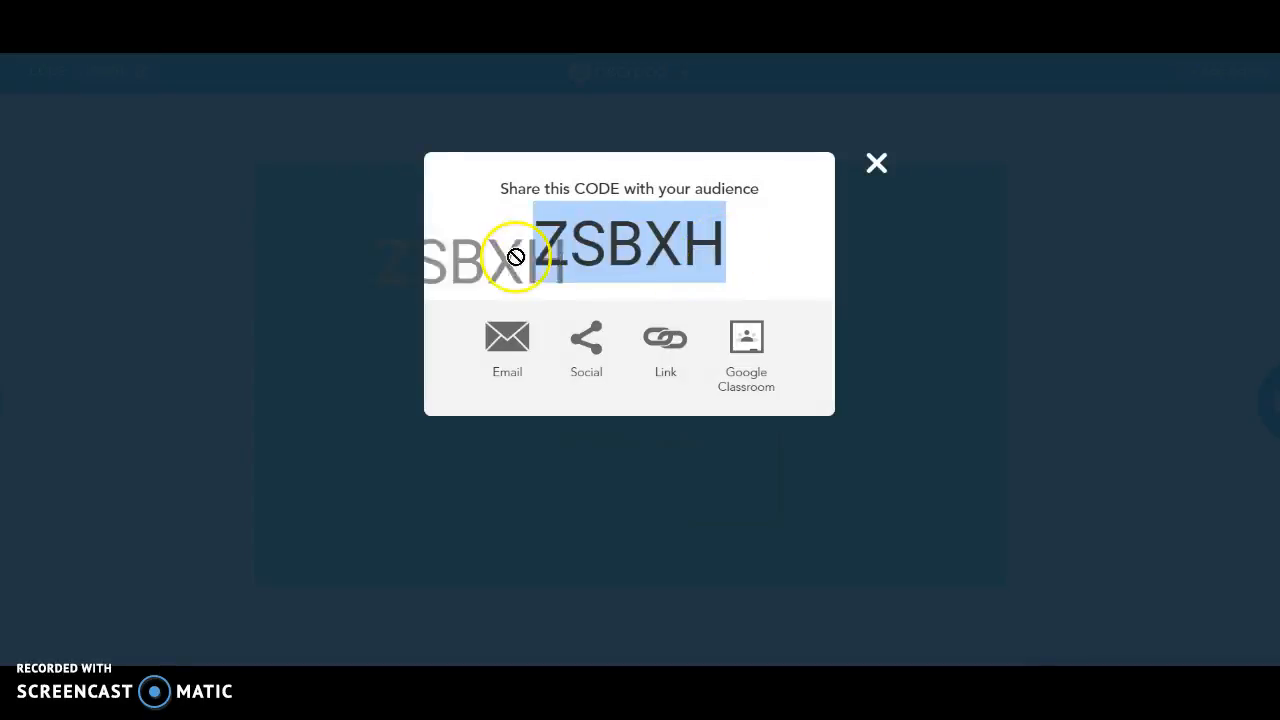
pyautogui.click(748, 345)
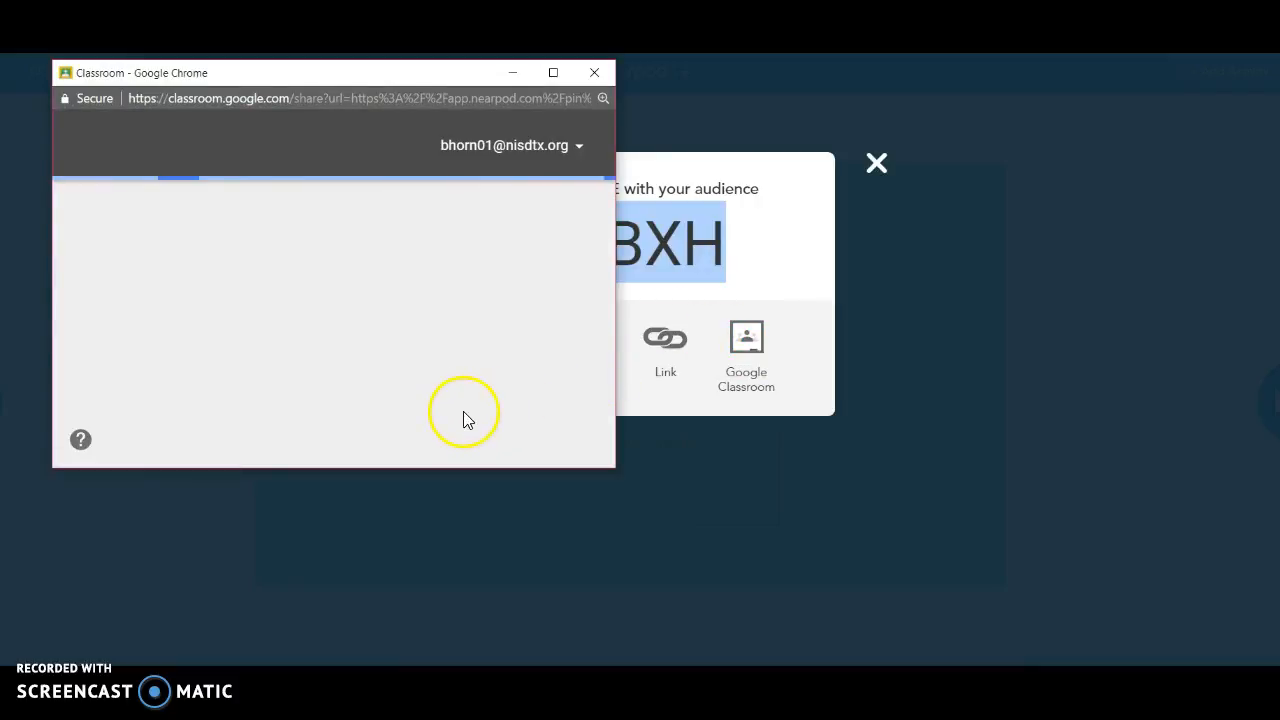
# Post the lesson to Test Class with the action Make an announcement, then click GO.
pyautogui.click(410, 372)
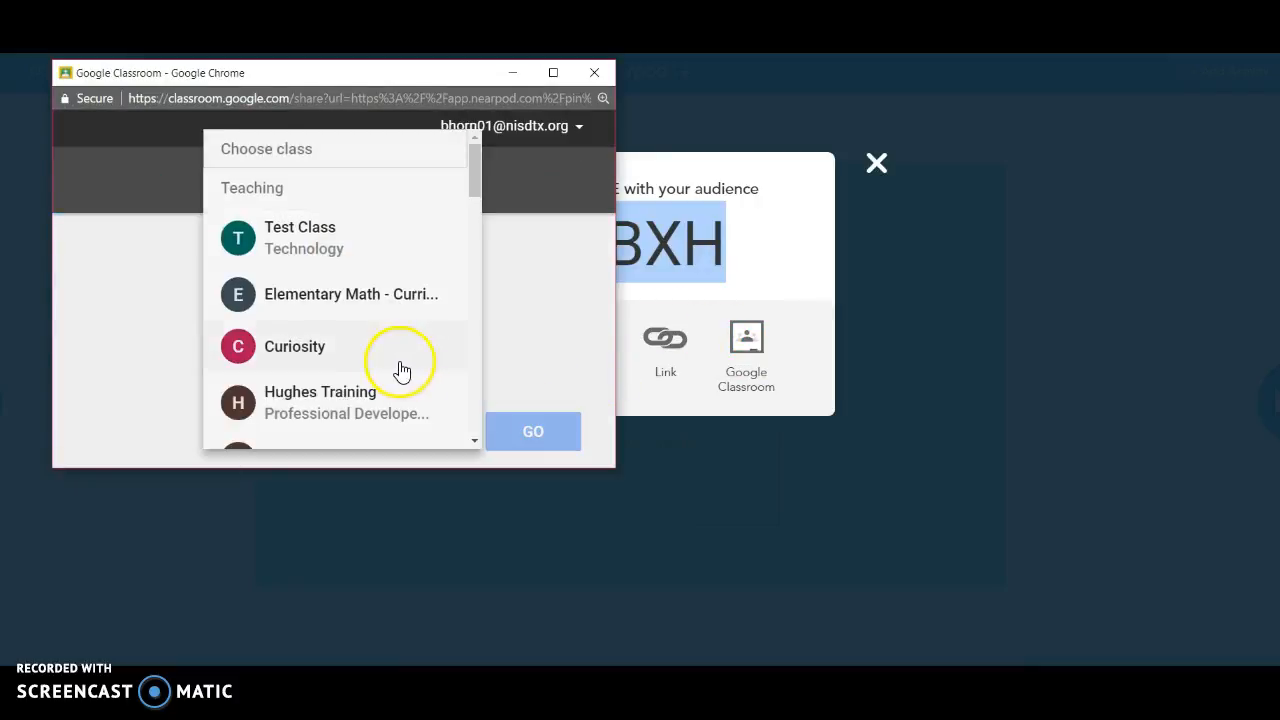
pyautogui.click(396, 263)
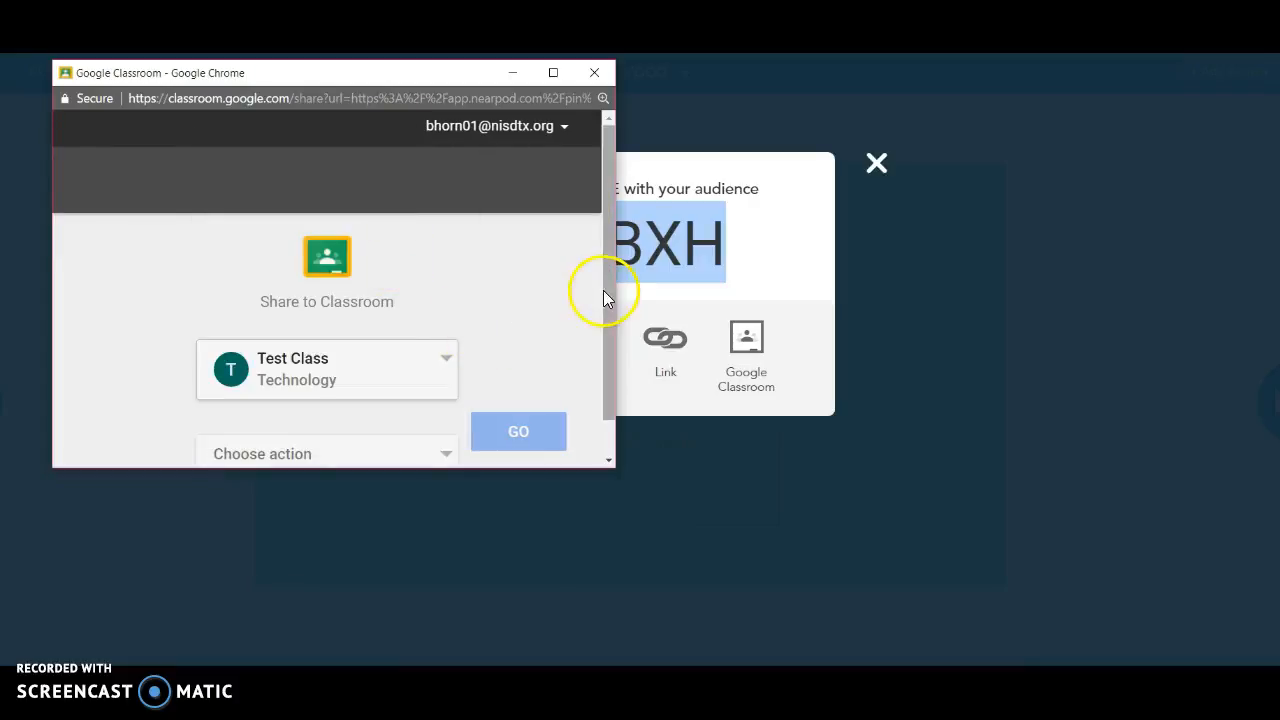
pyautogui.moveTo(604, 290); pyautogui.dragTo(605, 415)
pyautogui.click(329, 425)
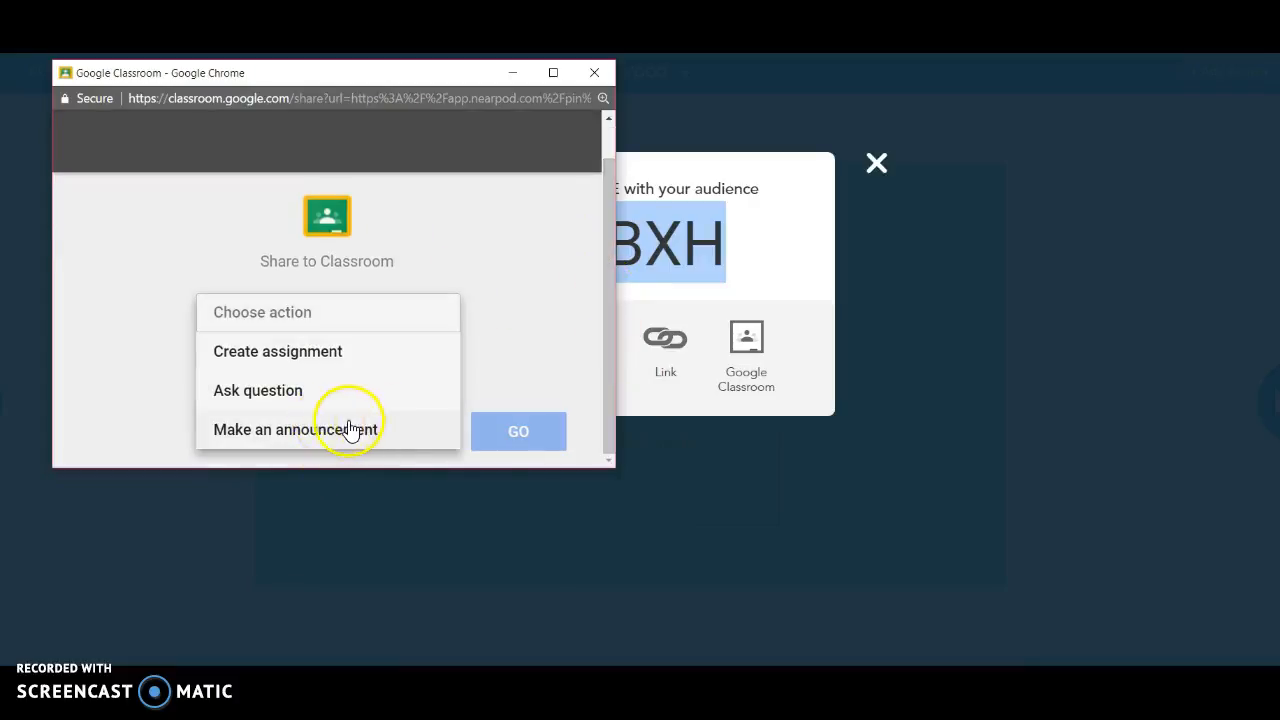
pyautogui.click(337, 429)
pyautogui.click(512, 428)
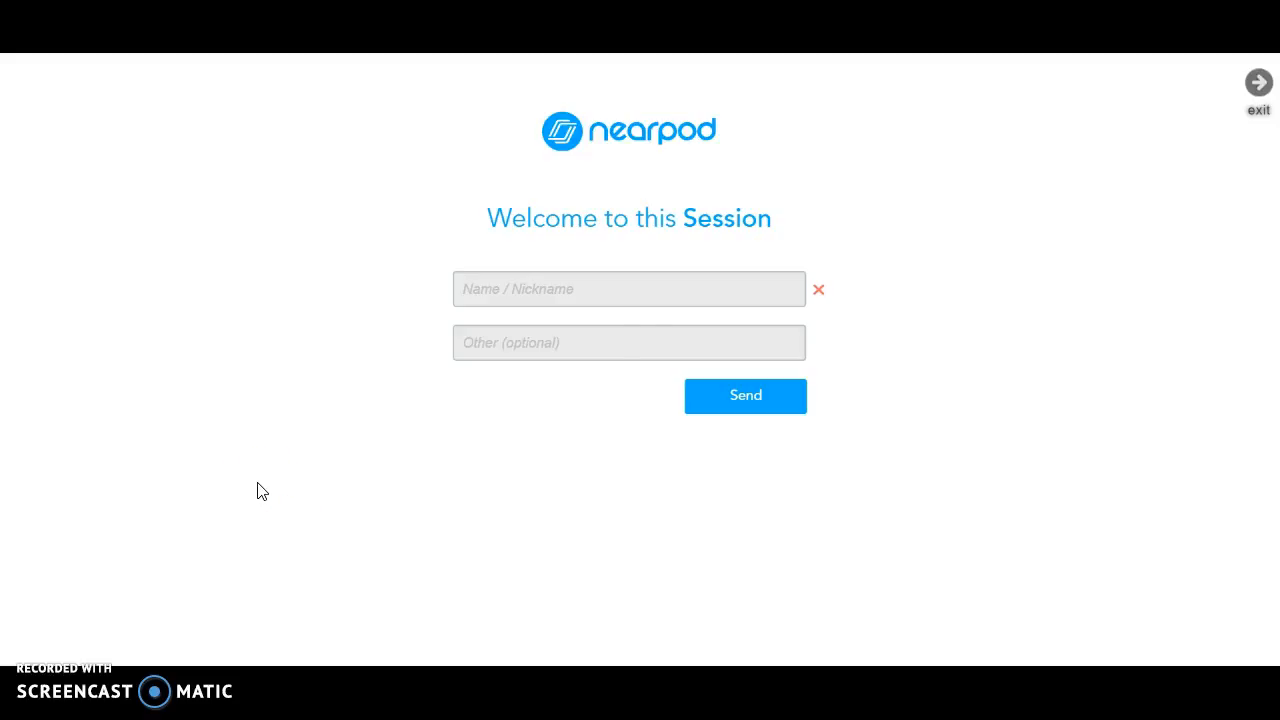
# Join as a student by entering a name, then close the teacher's share-code dialog.
pyautogui.write('Brittany')
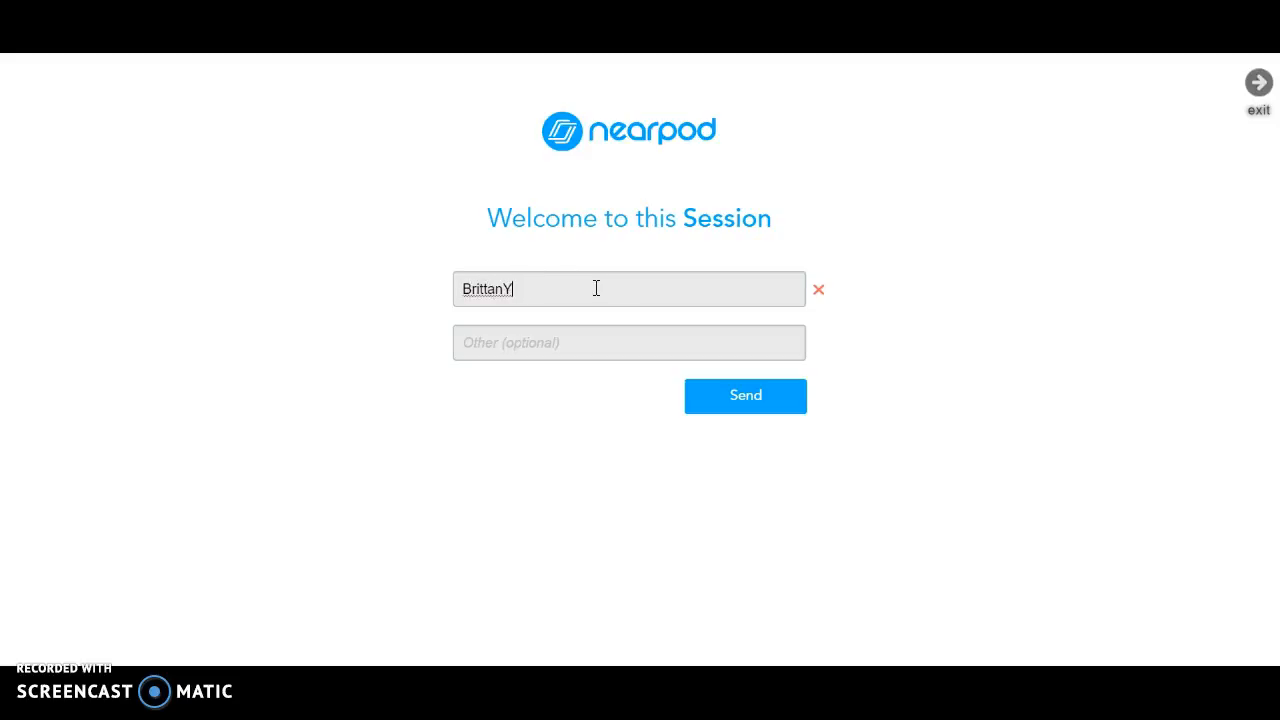
pyautogui.click(751, 398)
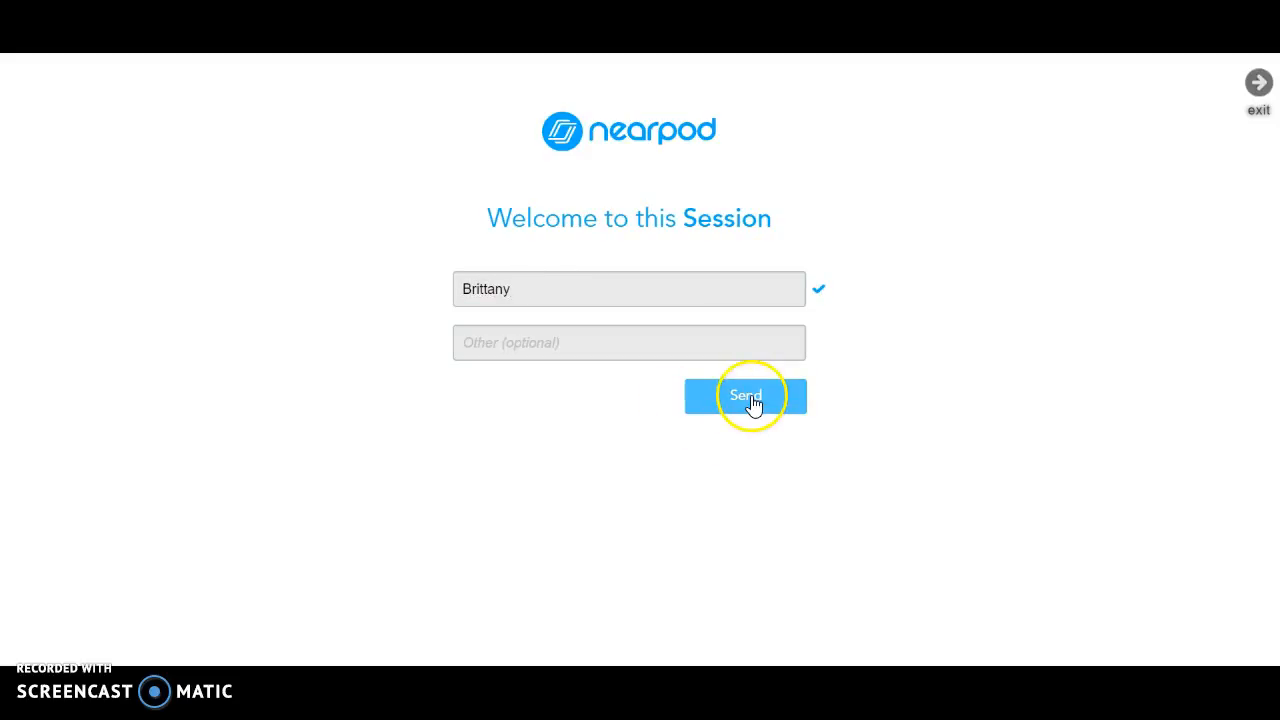
pyautogui.click(547, 612)
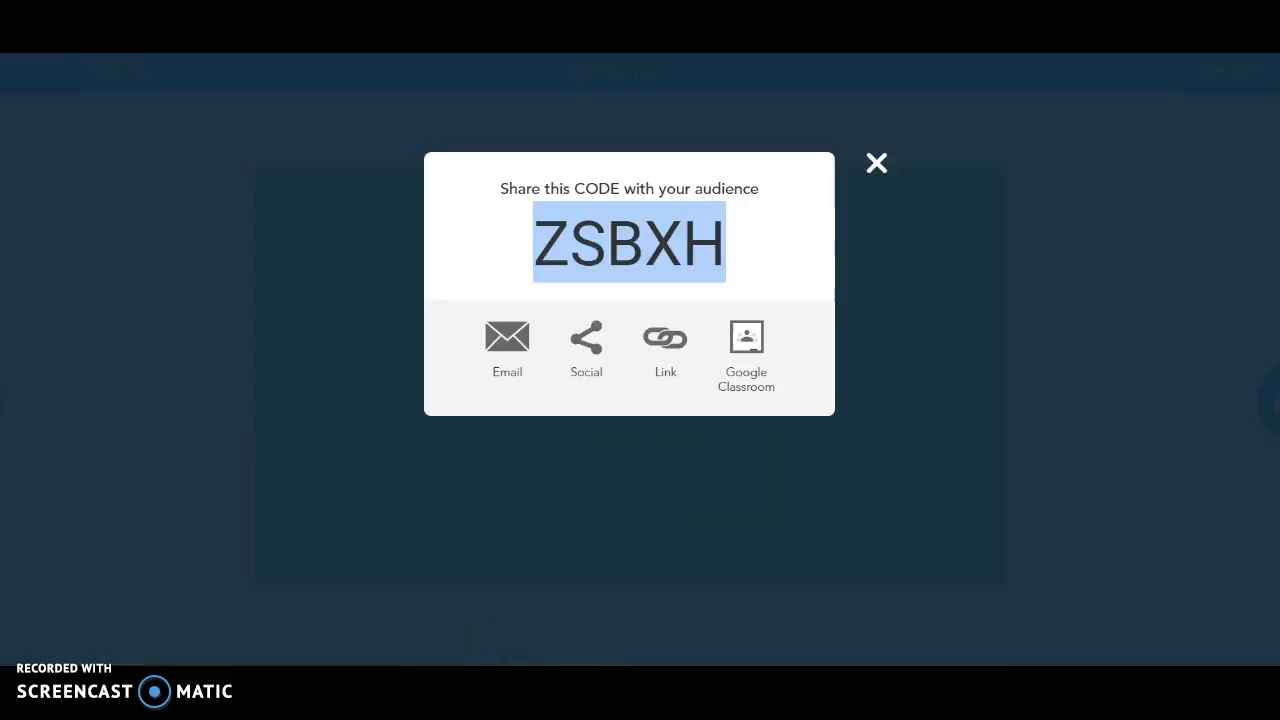
pyautogui.click(876, 163)
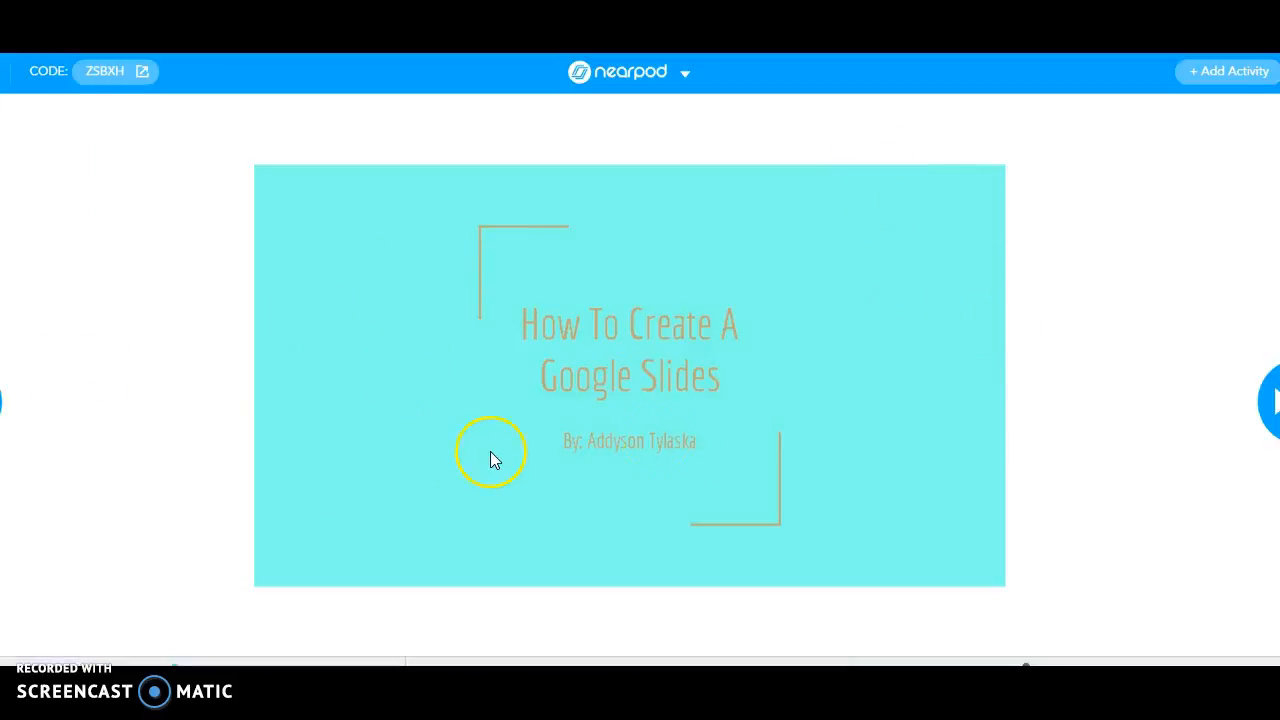
# Advance to 'What is a Google Slide?' and submit the student answer 'I don't know'.
pyautogui.press('Right')
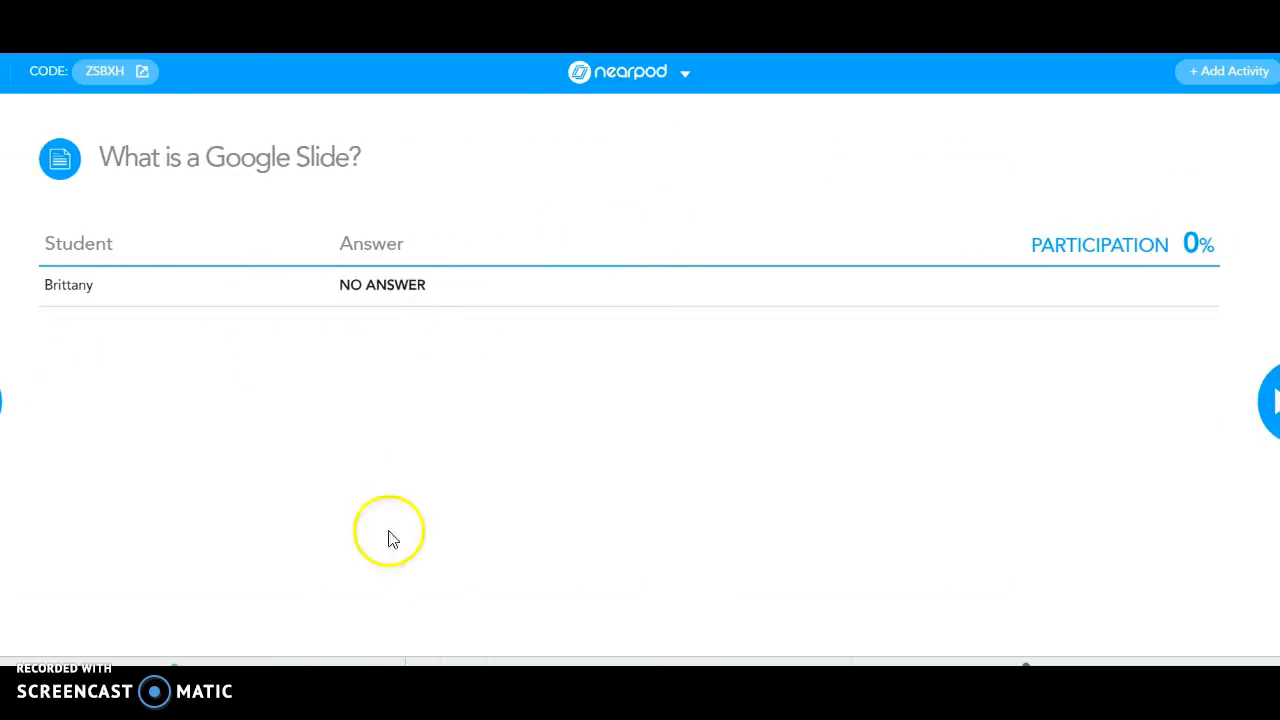
pyautogui.moveTo(454, 708)
pyautogui.click(359, 655)
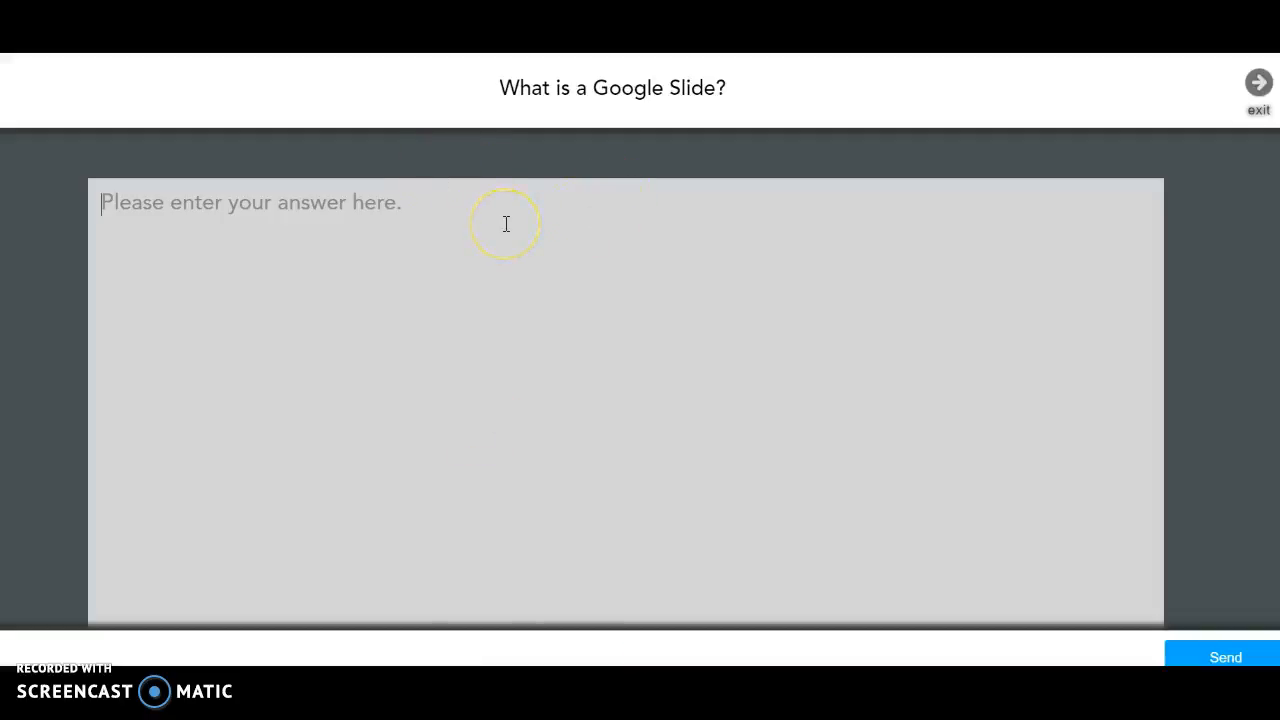
pyautogui.write("I don't know")
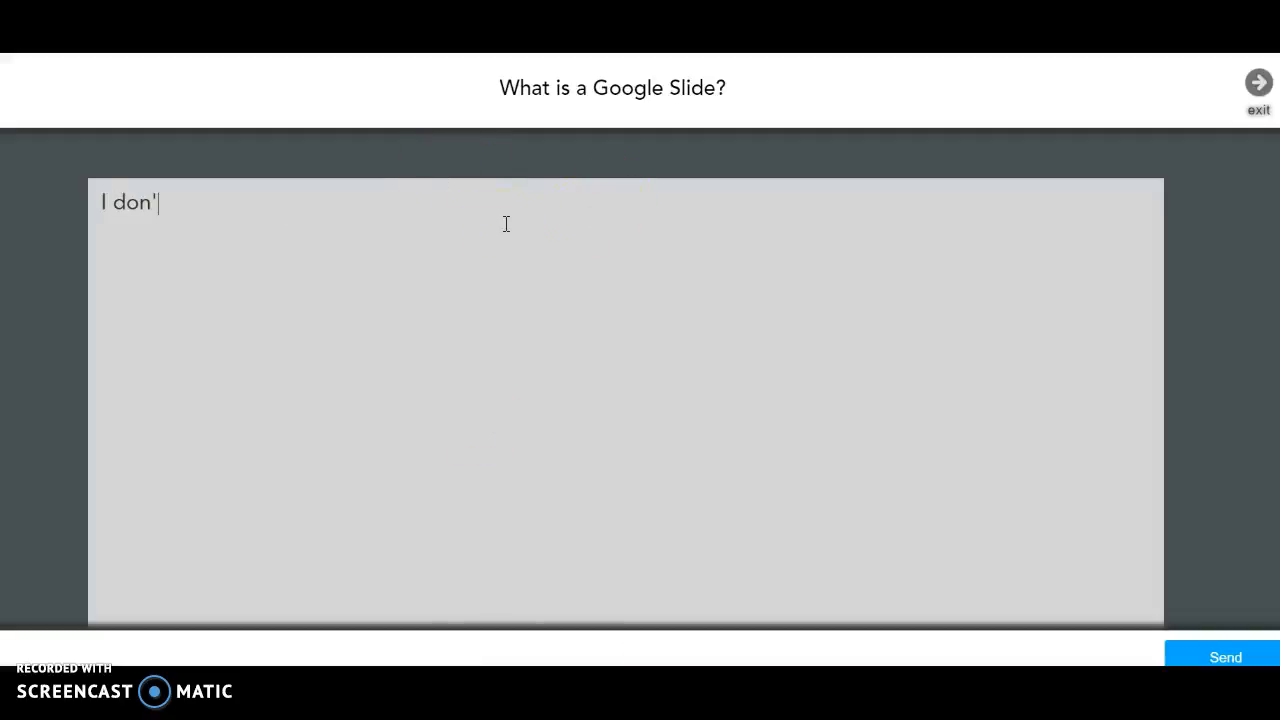
pyautogui.click(1250, 655)
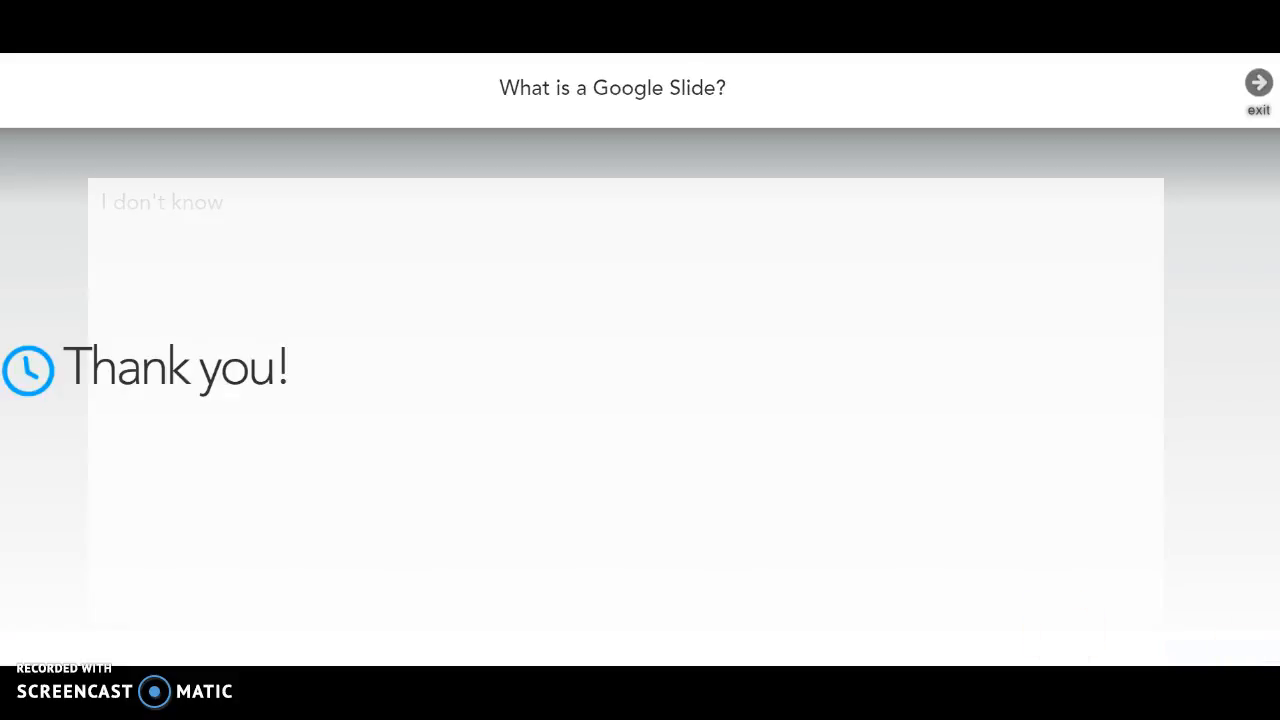
# Check the 100% participation result in the teacher view, then advance to the '1st Step' slide.
pyautogui.click(555, 620)
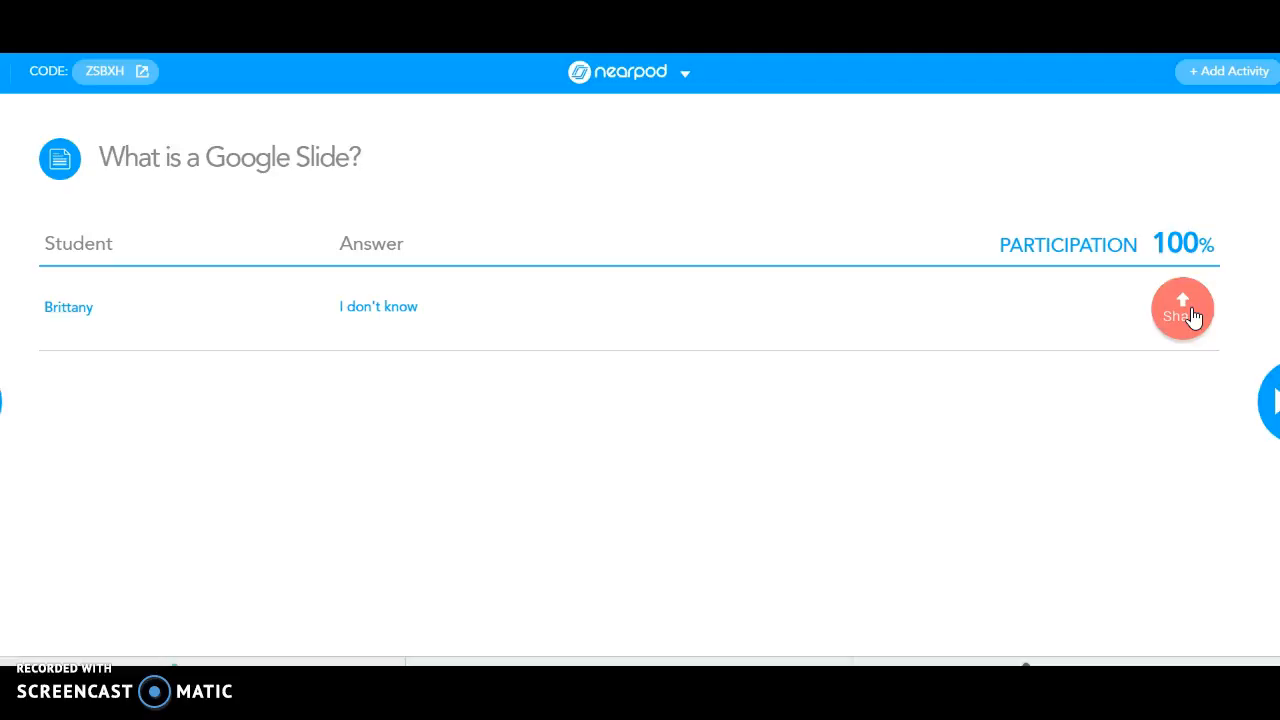
pyautogui.click(1232, 404)
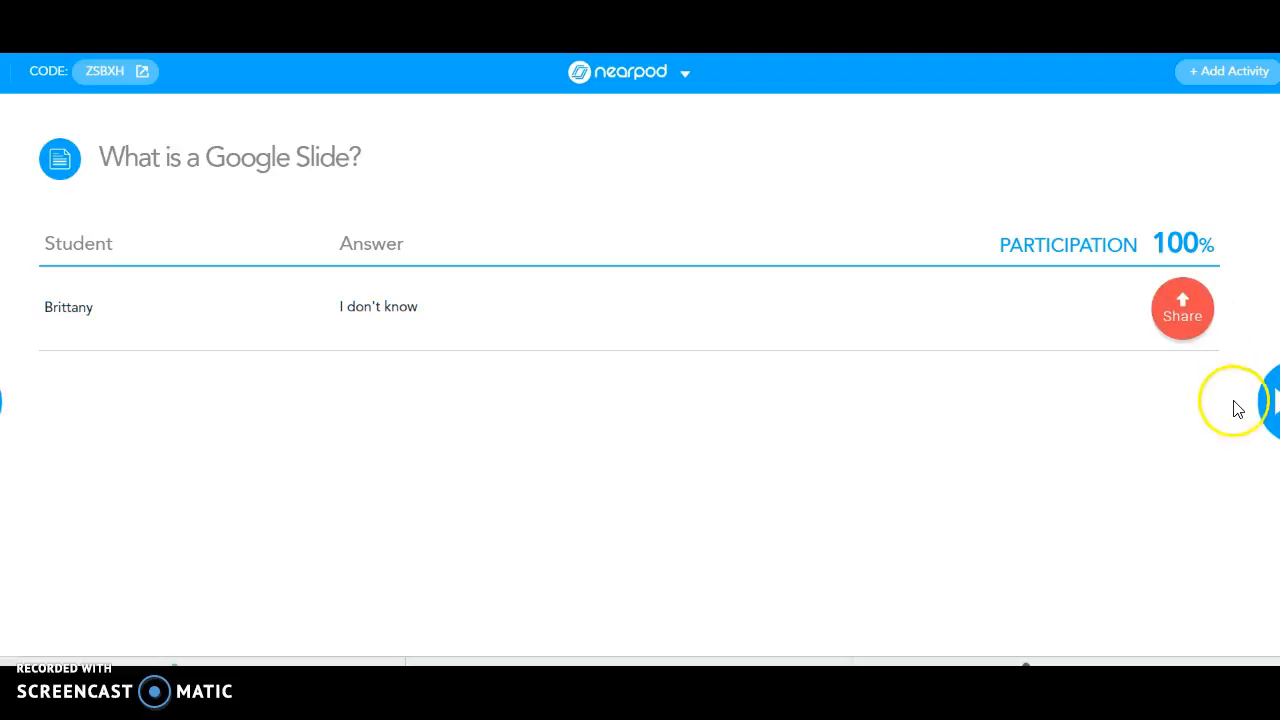
pyautogui.click(1268, 402)
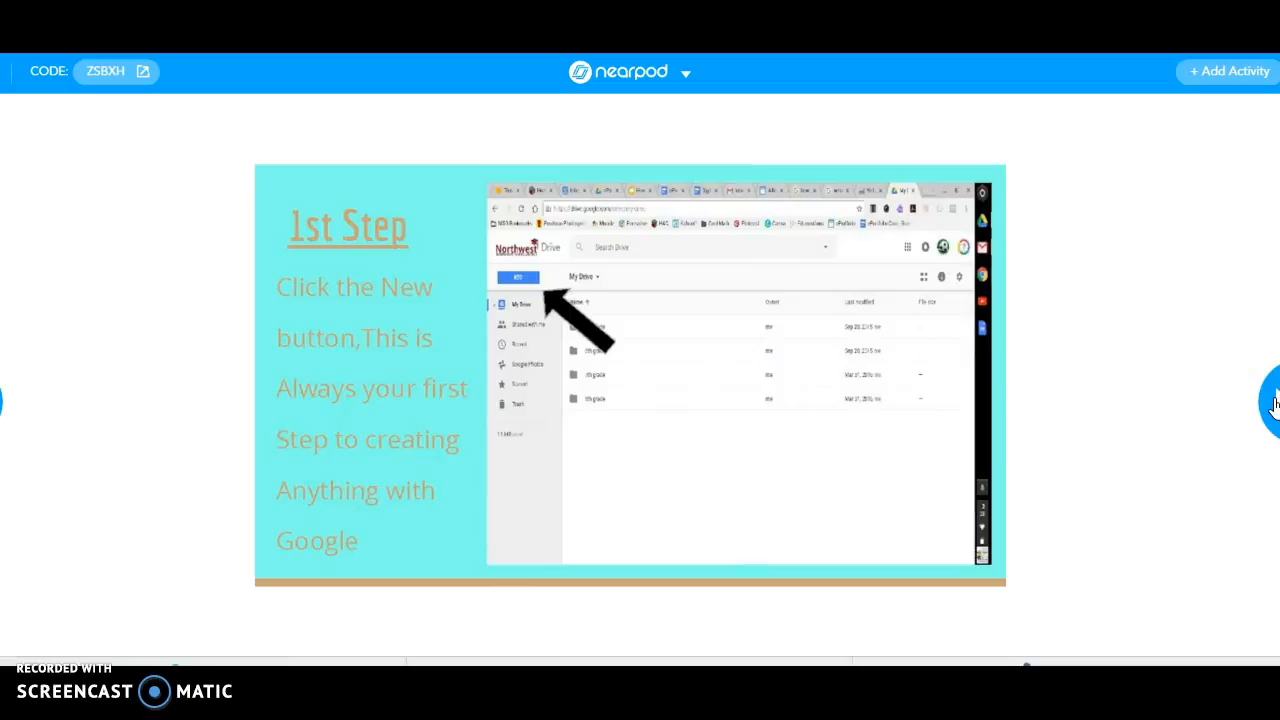
# Move on to the 'Solve this equation:' slide, switch responses to Hiding Names, and show the student's blank canvas.
pyautogui.click(1275, 404)
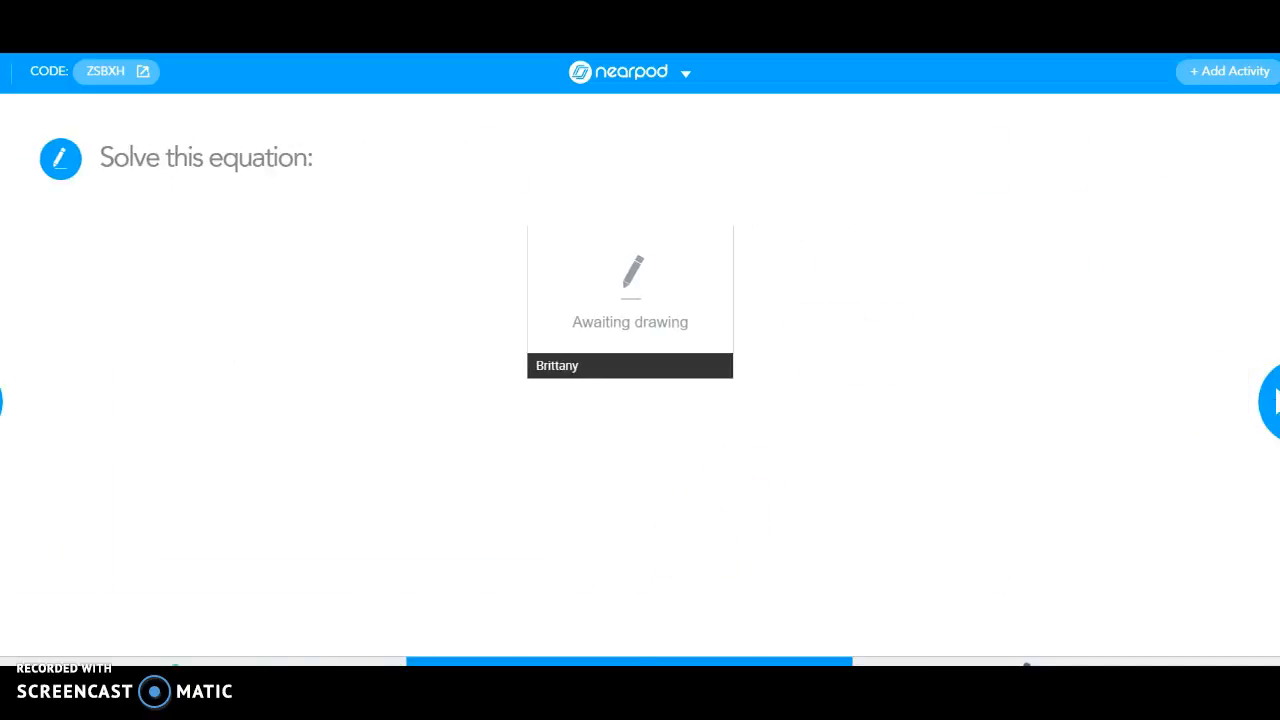
pyautogui.click(510, 650)
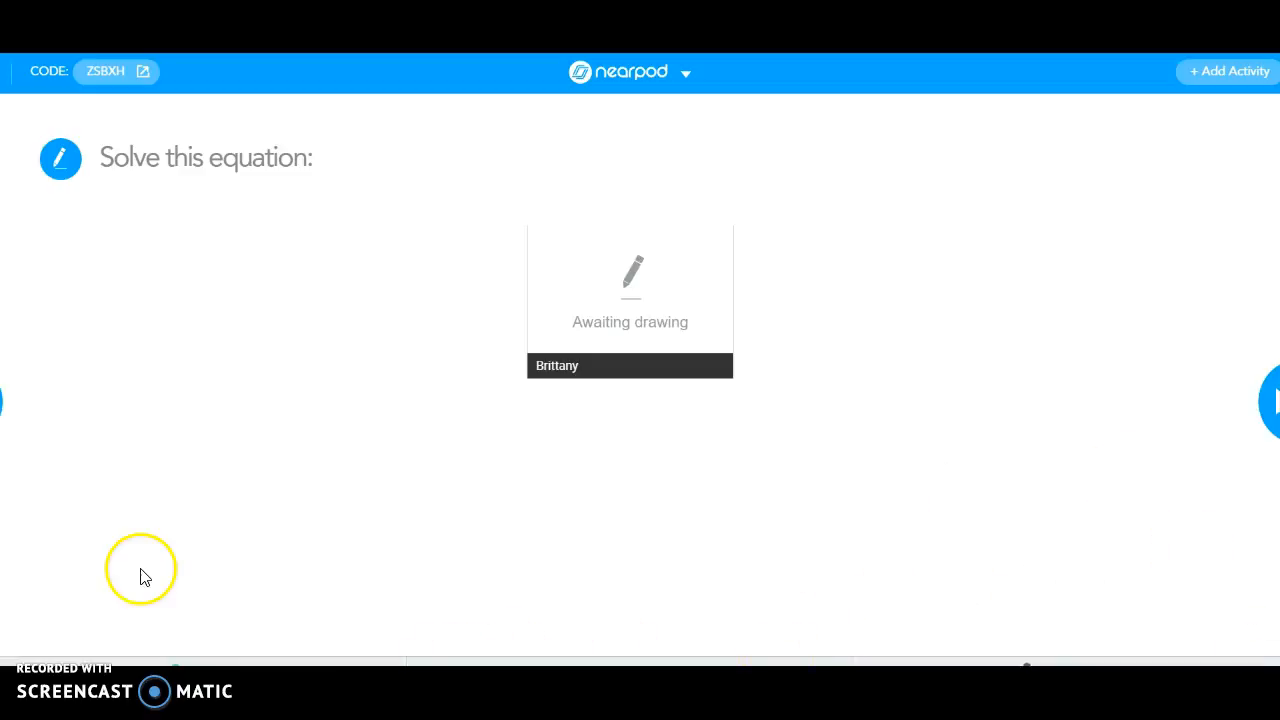
pyautogui.moveTo(1094, 657)
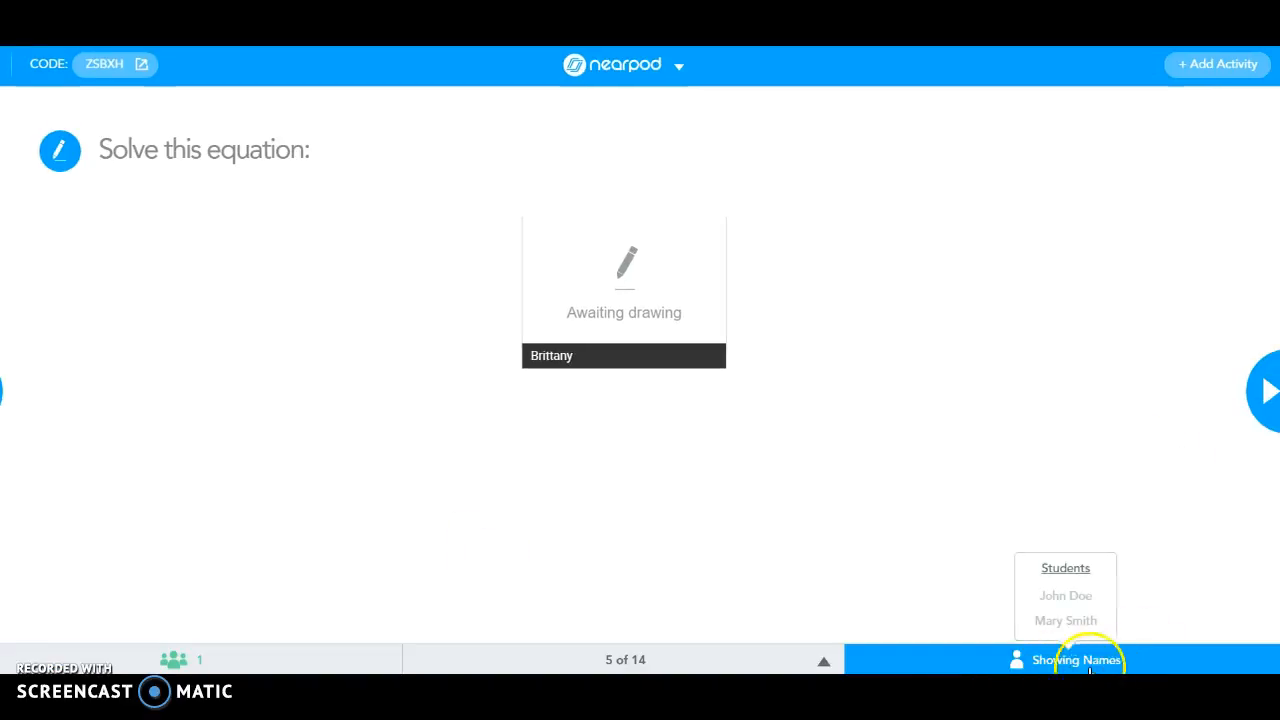
pyautogui.click(1083, 664)
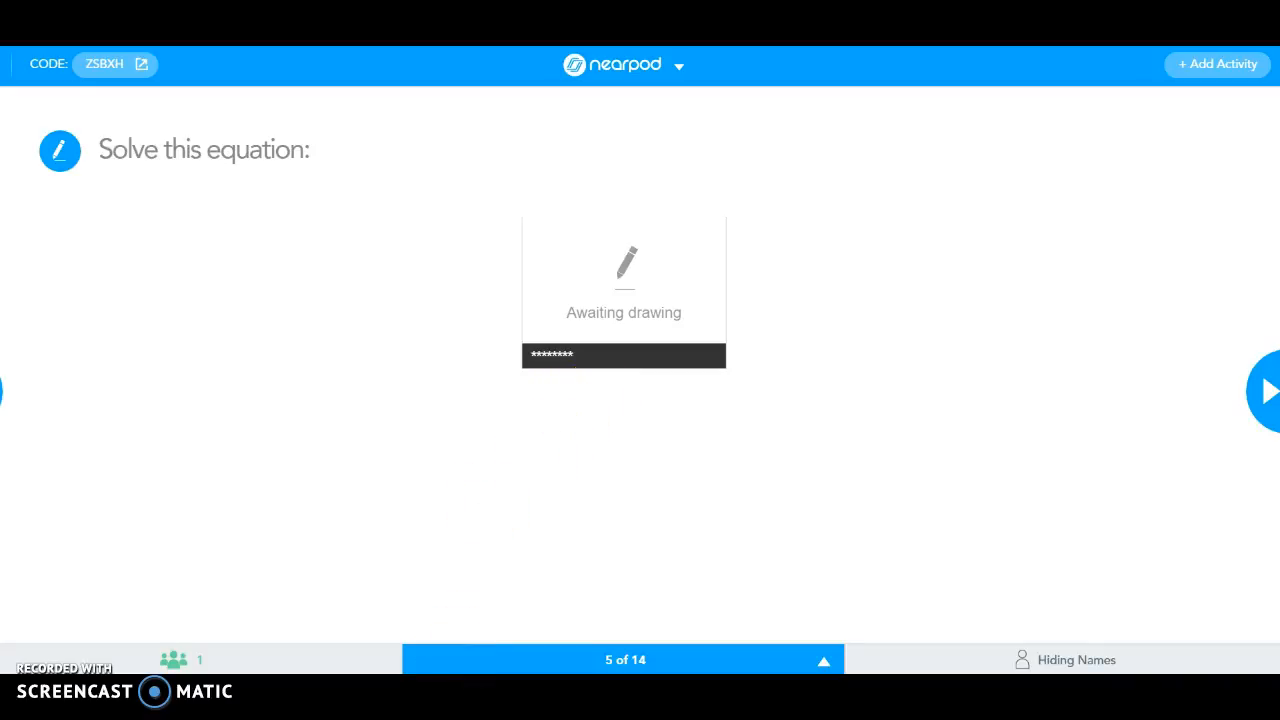
pyautogui.moveTo(450, 677)
pyautogui.click(363, 644)
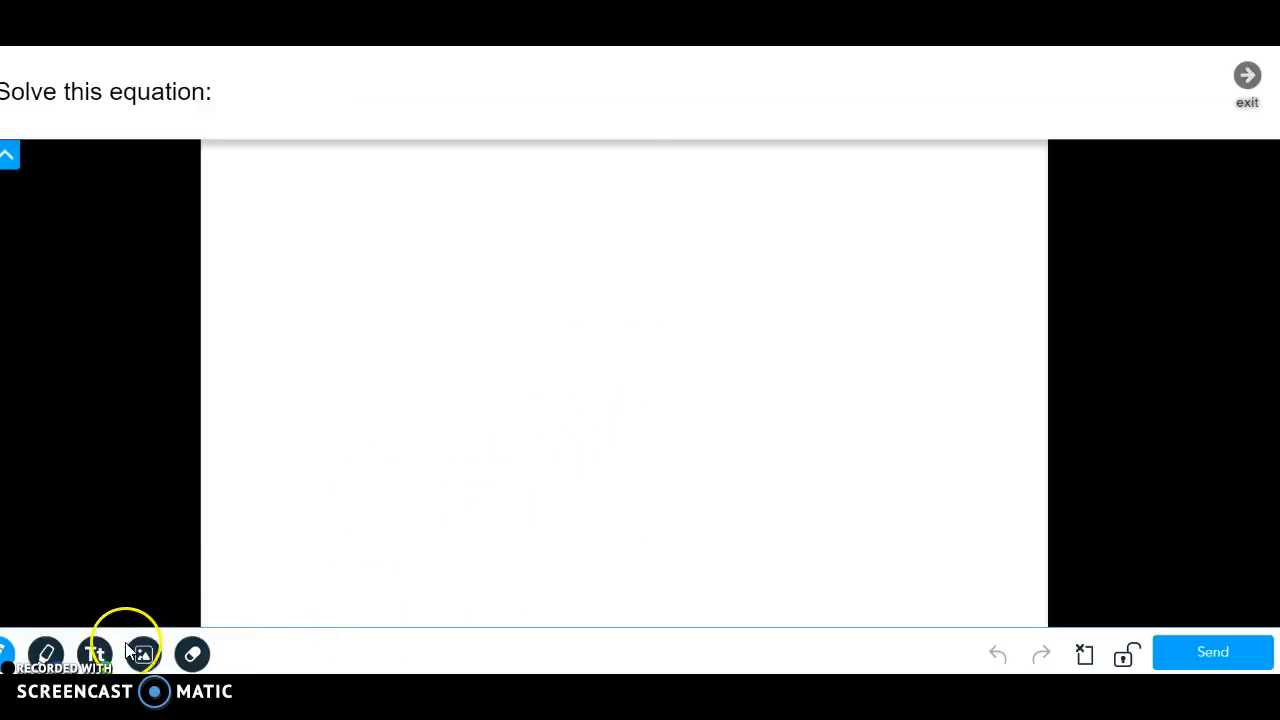
# Draw '2+2=4' with the pen on the student canvas.
pyautogui.moveTo(263, 298)
pyautogui.mouseDown()
pyautogui.moveTo(309, 349)
pyautogui.moveTo(380, 360)
pyautogui.mouseUp()
pyautogui.moveTo(400, 251); pyautogui.dragTo(425, 318)
pyautogui.moveTo(373, 310)
pyautogui.mouseDown()
pyautogui.moveTo(458, 268)
pyautogui.moveTo(540, 268)
pyautogui.mouseUp()
pyautogui.moveTo(543, 211); pyautogui.dragTo(592, 183)
pyautogui.moveTo(566, 243); pyautogui.dragTo(626, 205)
pyautogui.moveTo(648, 143)
pyautogui.mouseDown()
pyautogui.moveTo(700, 178)
pyautogui.moveTo(679, 245)
pyautogui.mouseUp()
# Try the text tool in red, discard the empty text box, and send the drawing.
pyautogui.click(94, 654)
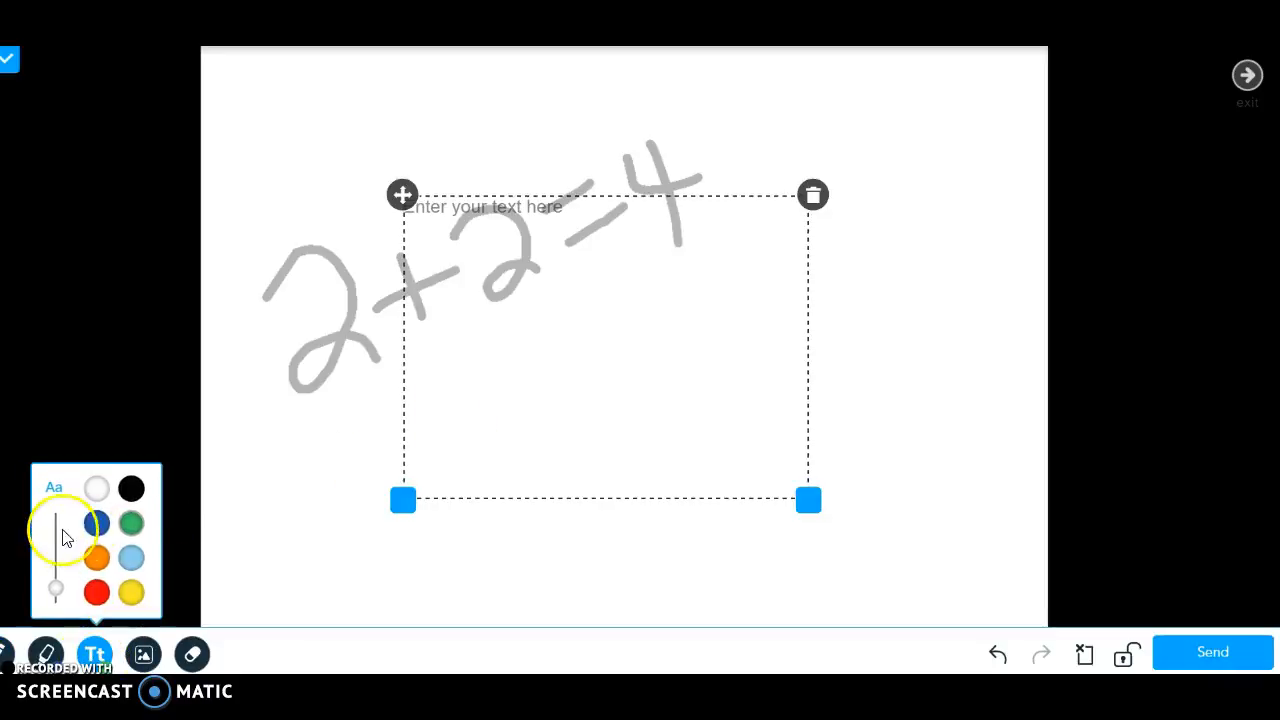
pyautogui.click(97, 602)
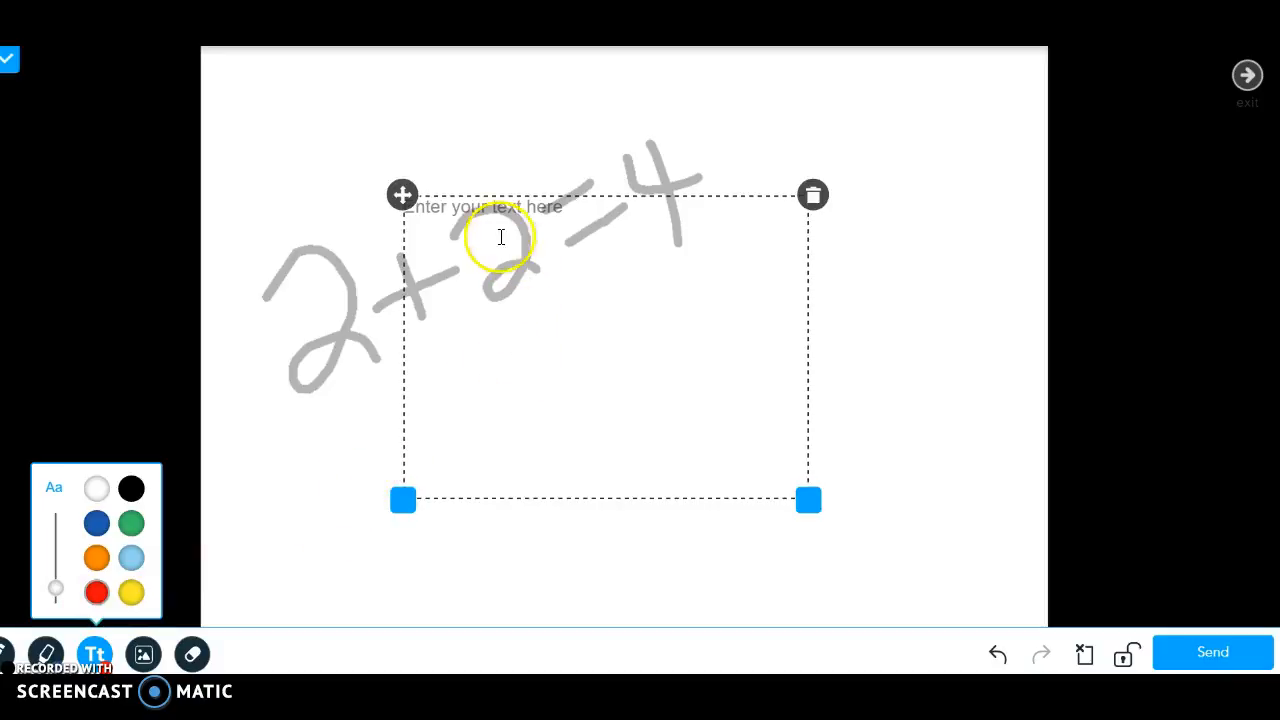
pyautogui.click(928, 357)
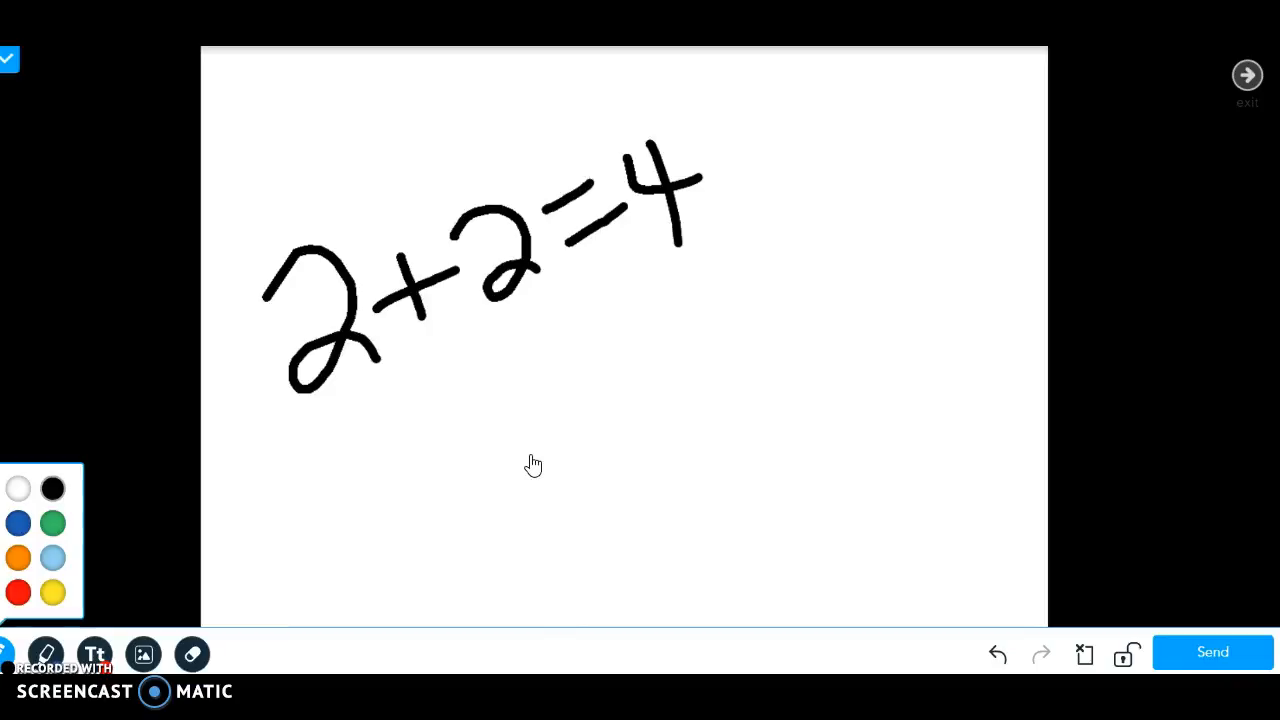
pyautogui.click(1182, 652)
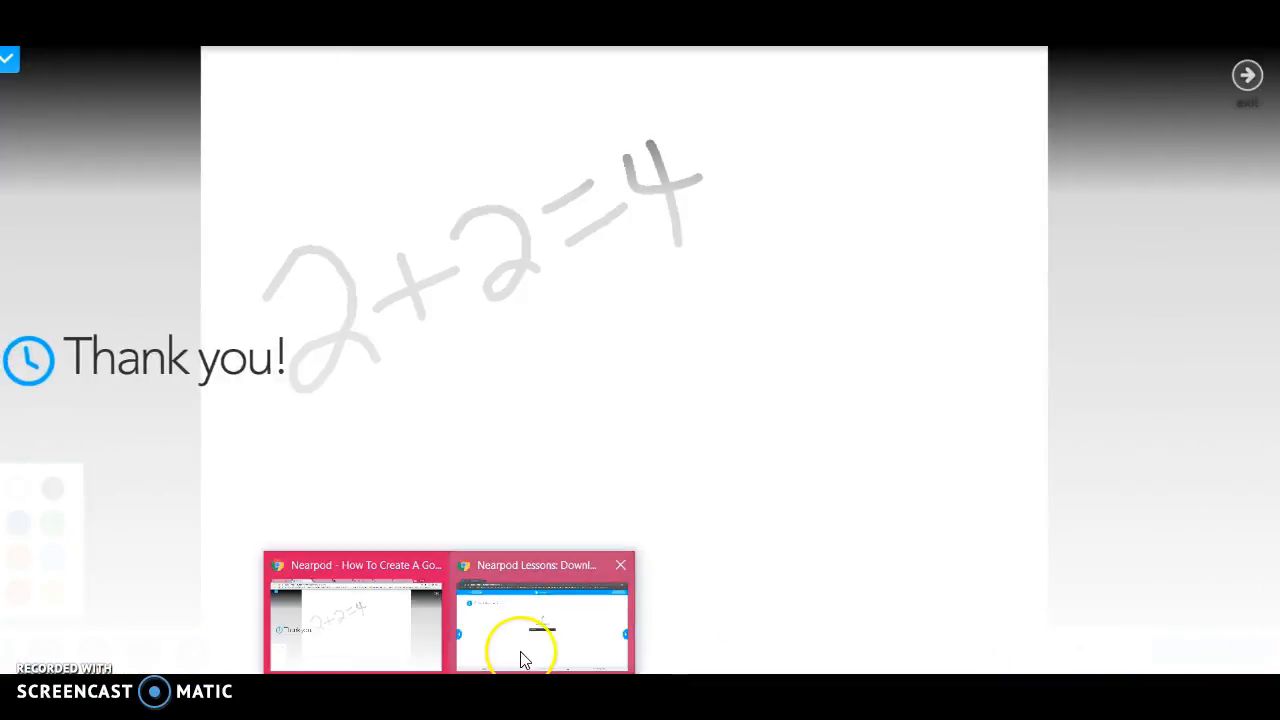
pyautogui.click(520, 658)
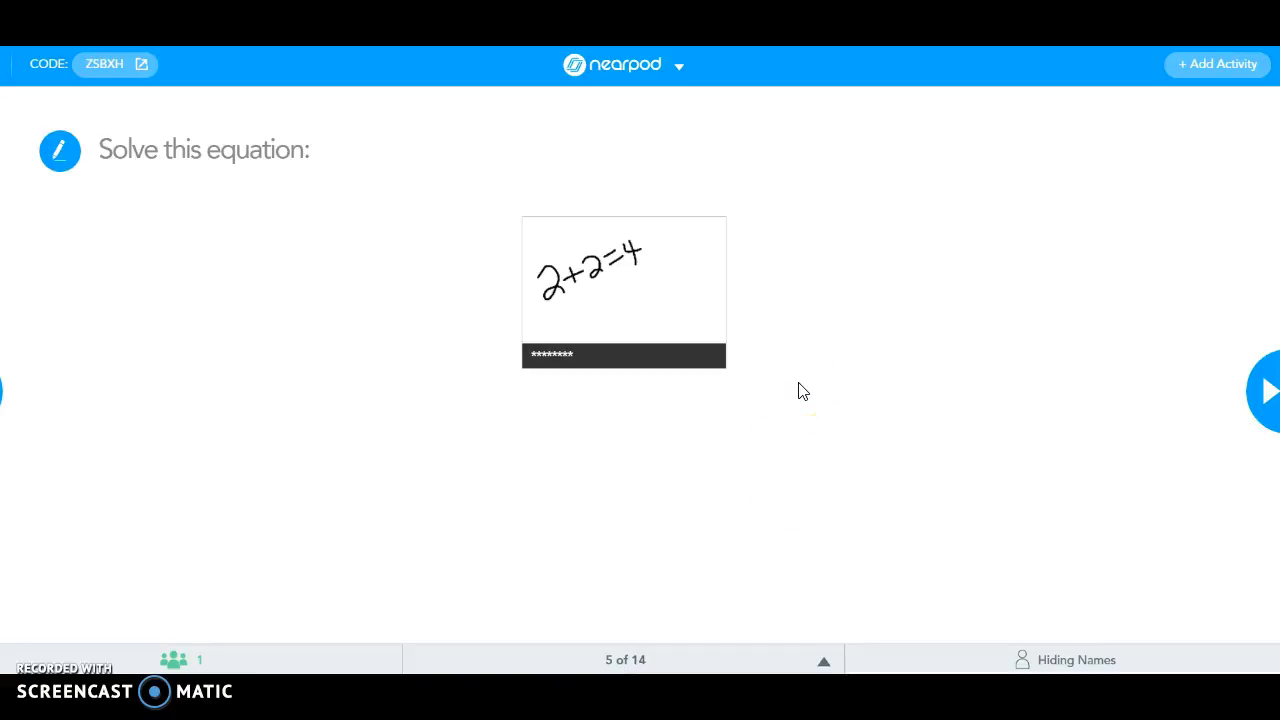
# Preview the student's '2+2=4' drawing enlarged, then advance the lesson to slide 6 of 14.
pyautogui.click(658, 282)
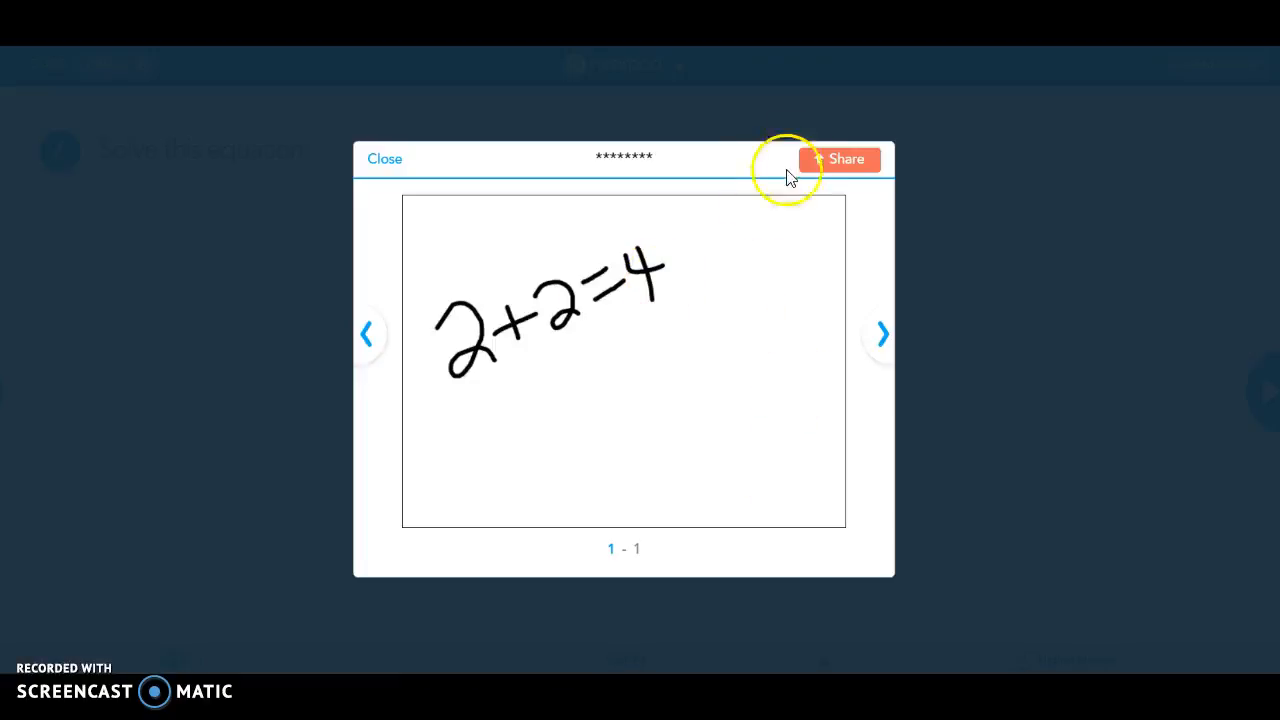
pyautogui.click(395, 163)
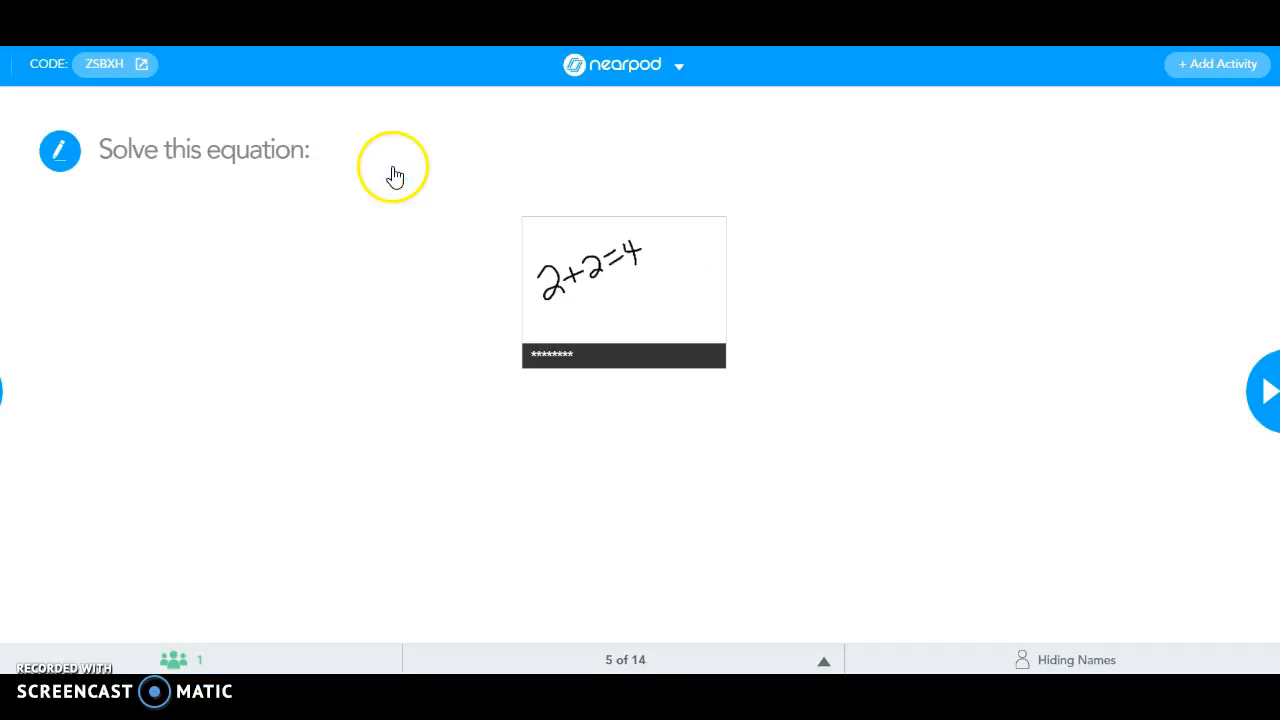
pyautogui.click(1265, 394)
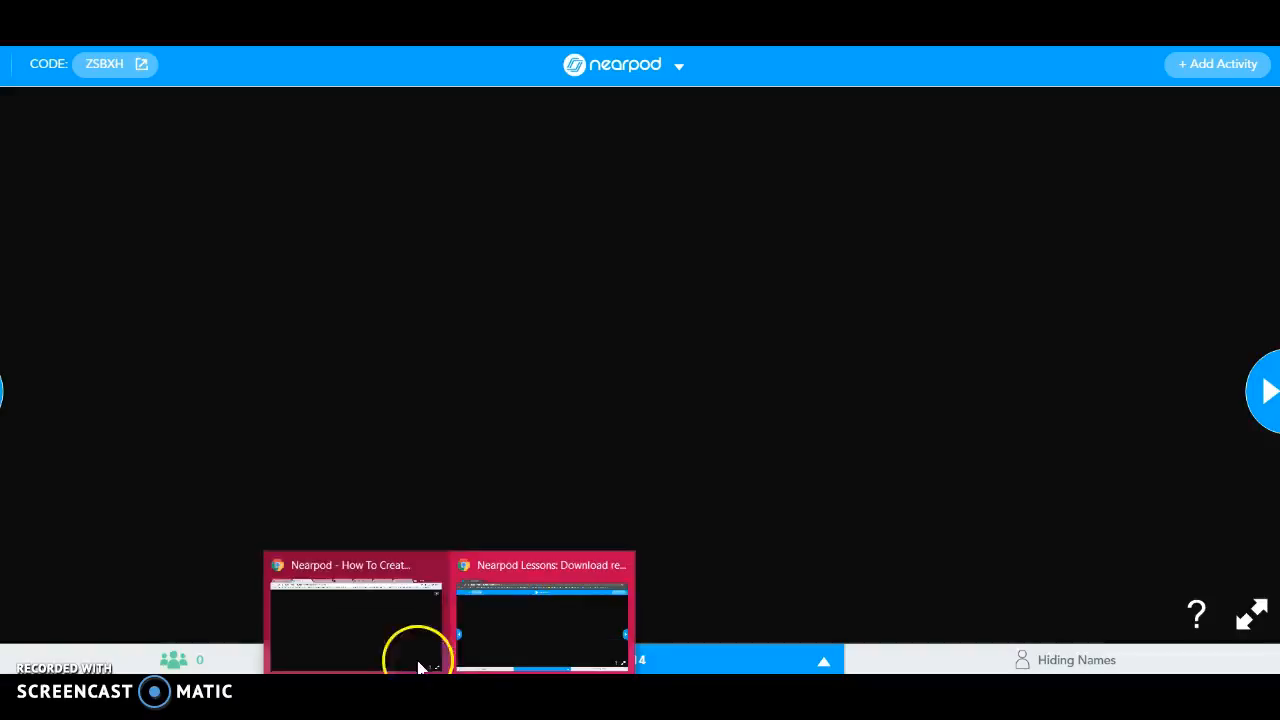
pyautogui.click(352, 645)
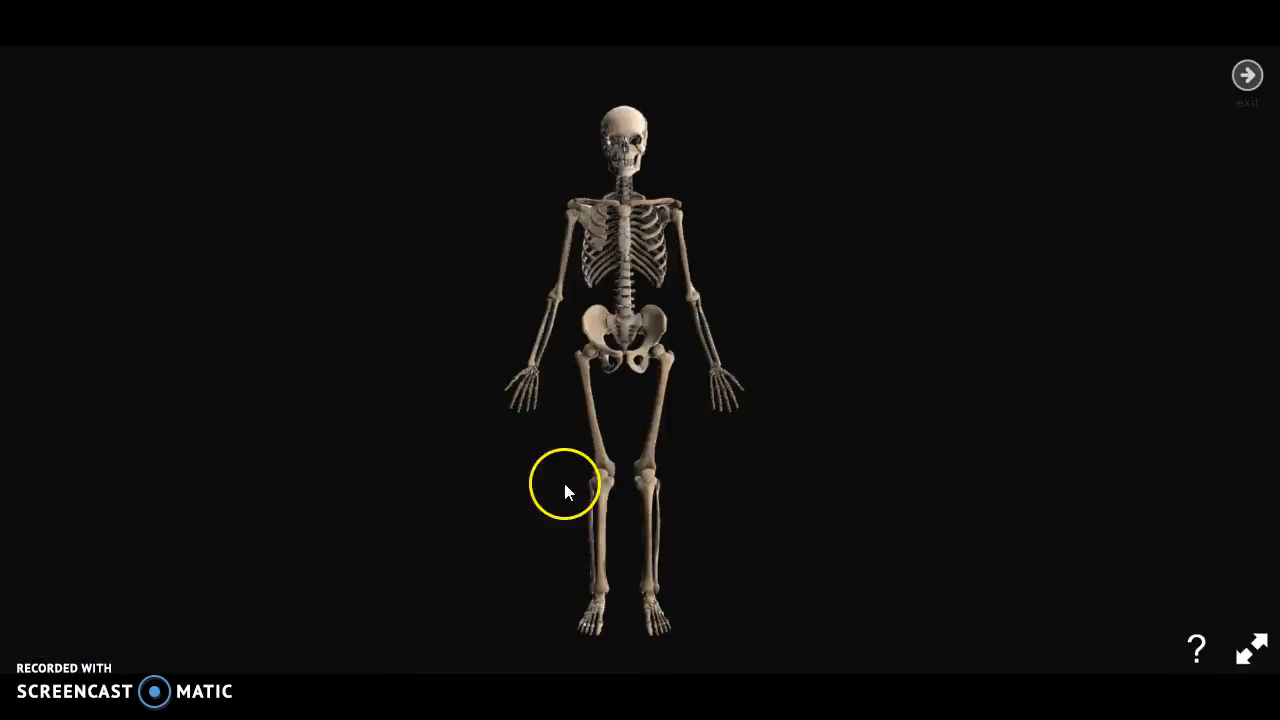